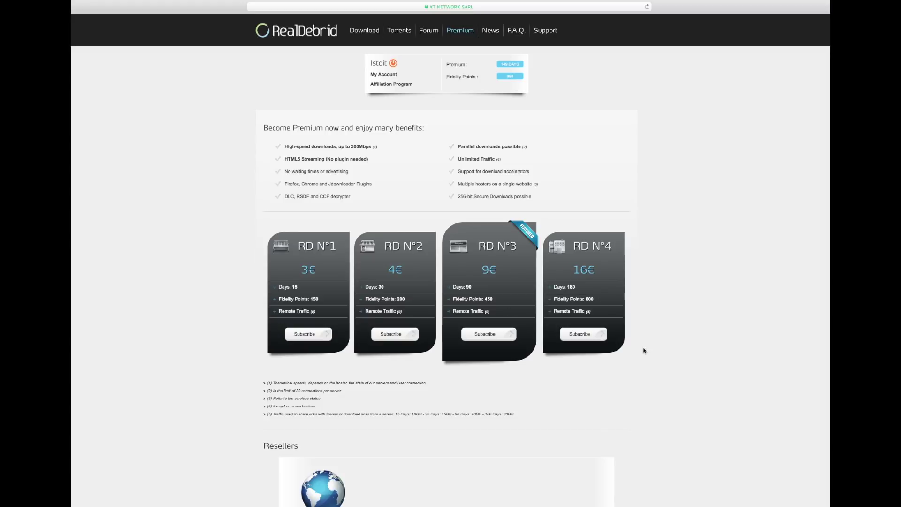
Subscribe to the 180-day RD N°4 premium plan for 16€
{"action": "left_click", "coordinate": [580, 334]}
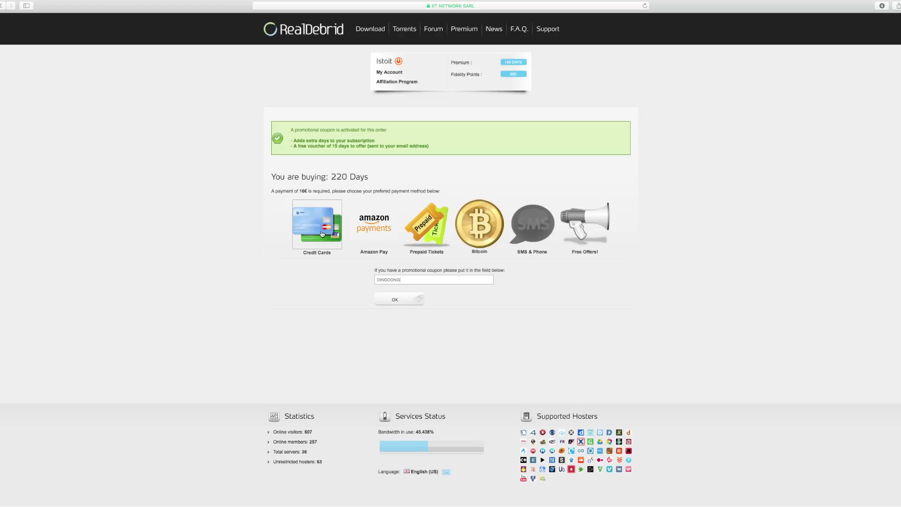
Pay for the coupon-extended 220-day order with Amazon Pay
{"action": "left_click", "coordinate": [365, 226]}
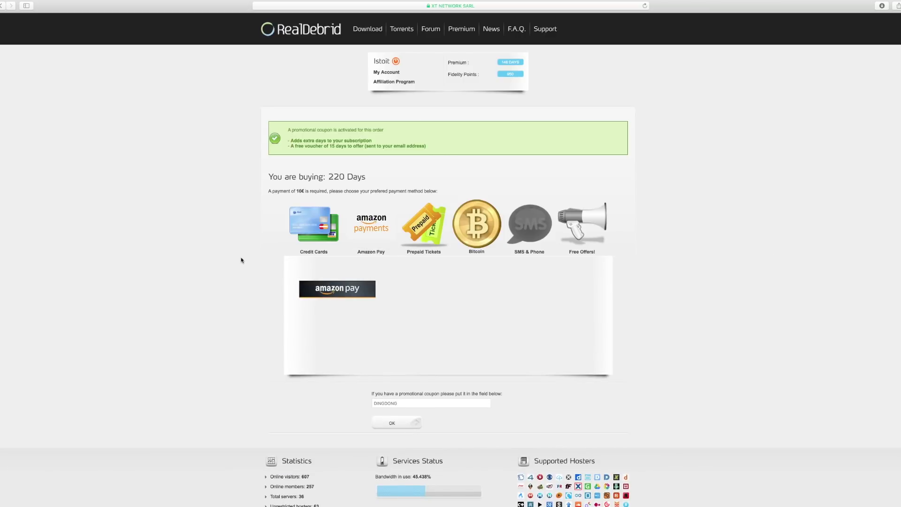
{"action": "left_click", "coordinate": [354, 292]}
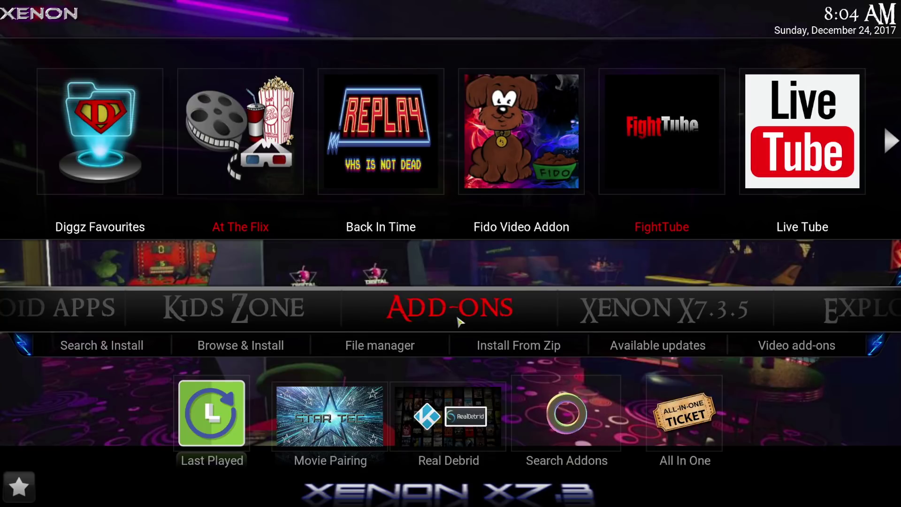
Open the 139-item video add-ons list and bring up the Covenant 5.0.0 options menu
{"action": "left_click", "coordinate": [767, 354]}
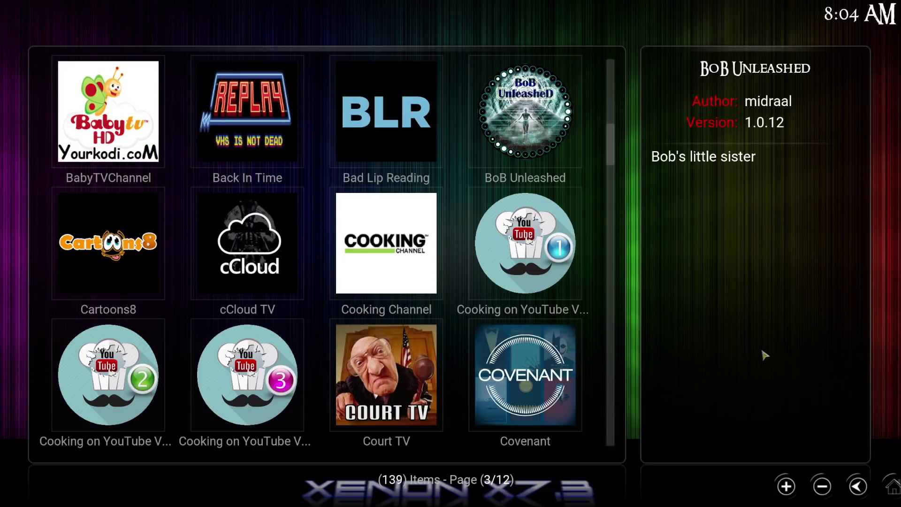
{"action": "scroll", "coordinate": [454, 236], "scroll_direction": "down", "scroll_amount": 1}
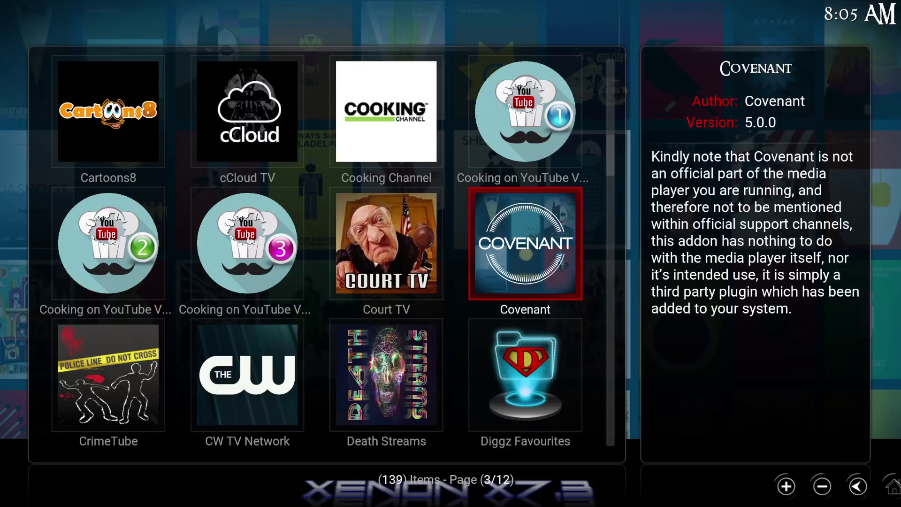
{"action": "right_click", "coordinate": [529, 265]}
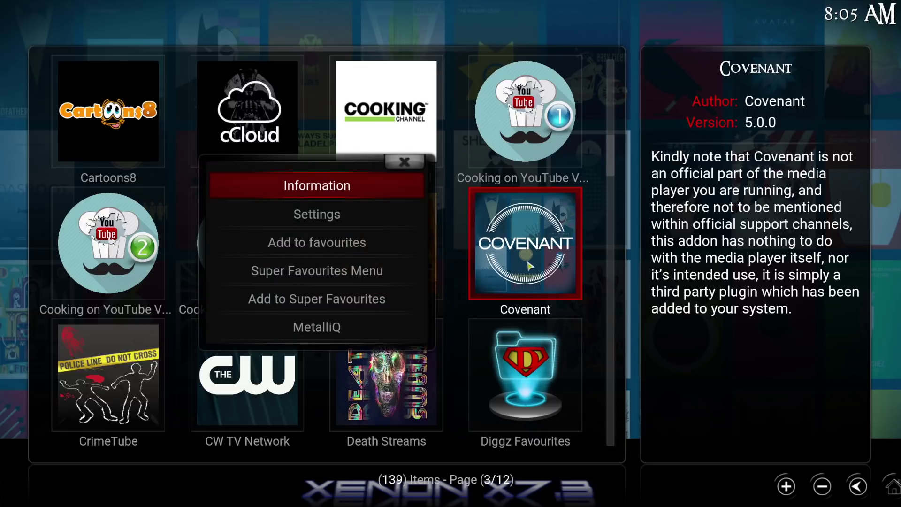
Open Covenant's settings and move past Playback and Providers to the Accounts tab
{"action": "left_click", "coordinate": [365, 217]}
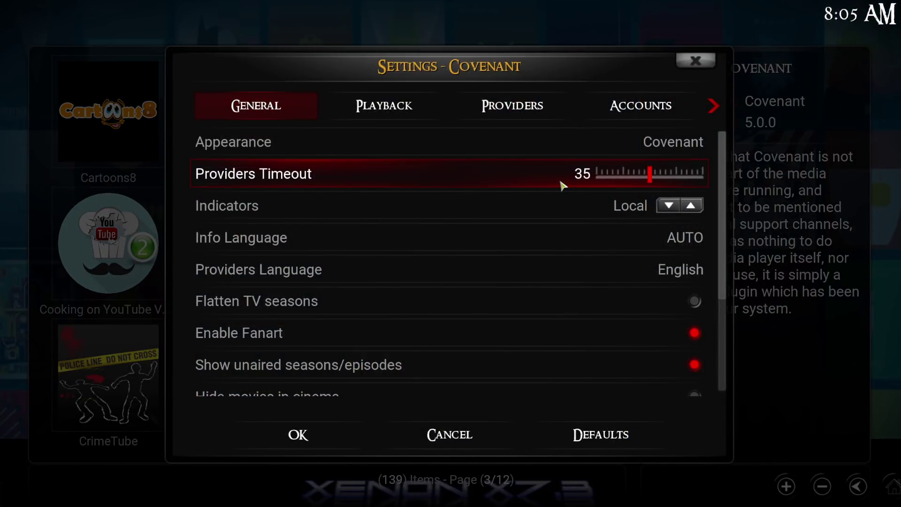
{"action": "left_click", "coordinate": [435, 104]}
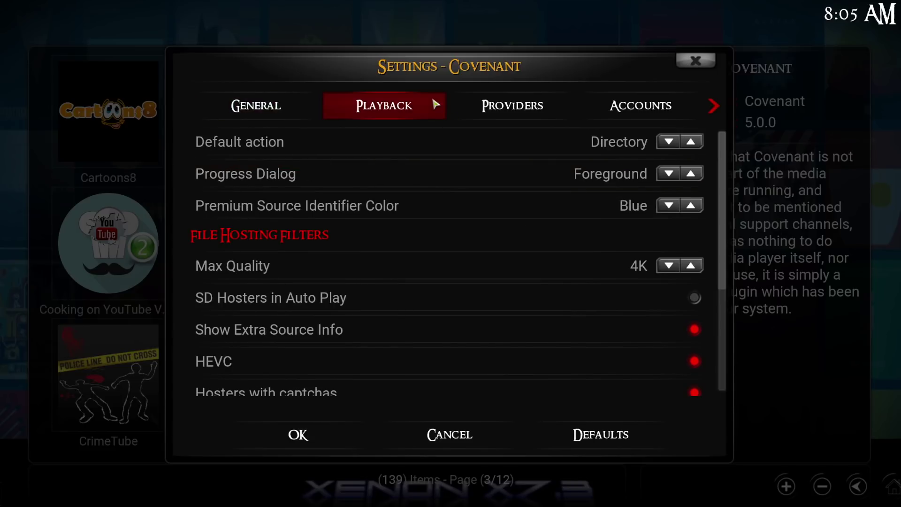
{"action": "left_click", "coordinate": [523, 106]}
{"action": "left_click", "coordinate": [639, 107]}
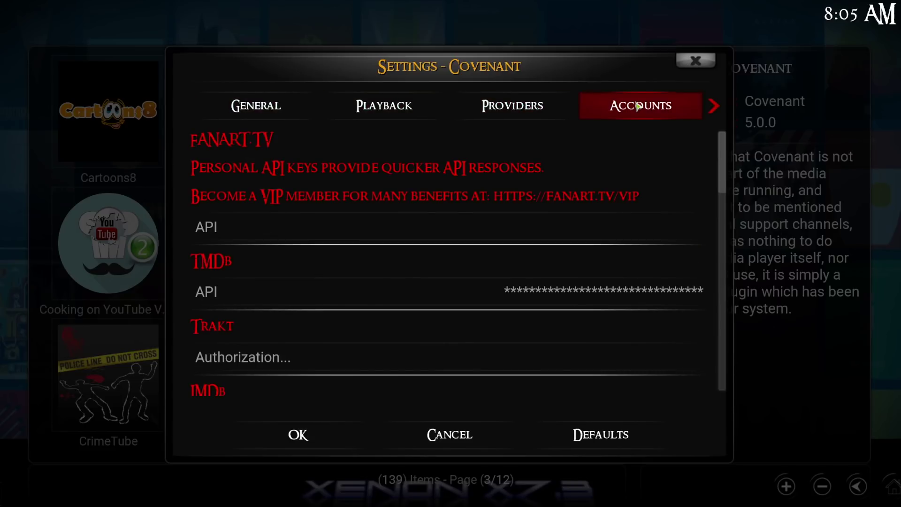
Enter the Alluc API key under Accounts, keeping Results Limit 20, and save
{"action": "scroll", "coordinate": [446, 366], "scroll_direction": "down", "scroll_amount": 4}
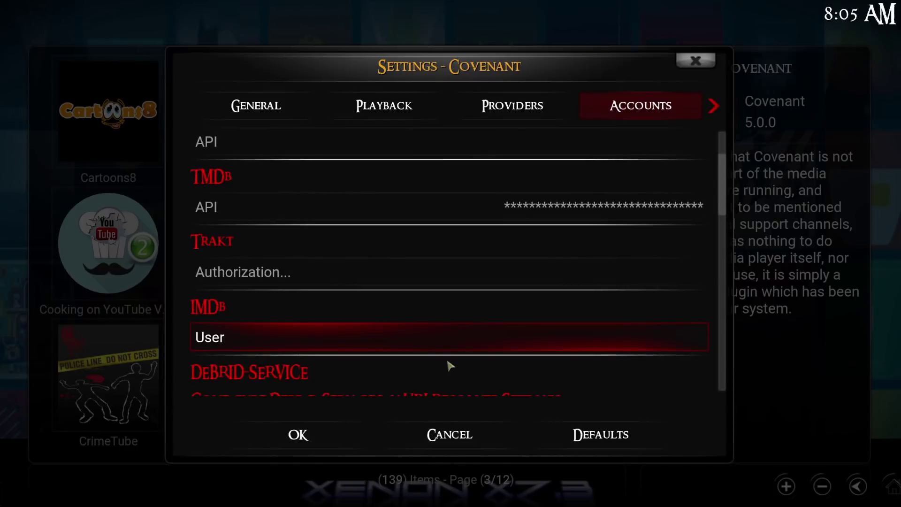
{"action": "scroll", "coordinate": [450, 365], "scroll_direction": "down", "scroll_amount": 3}
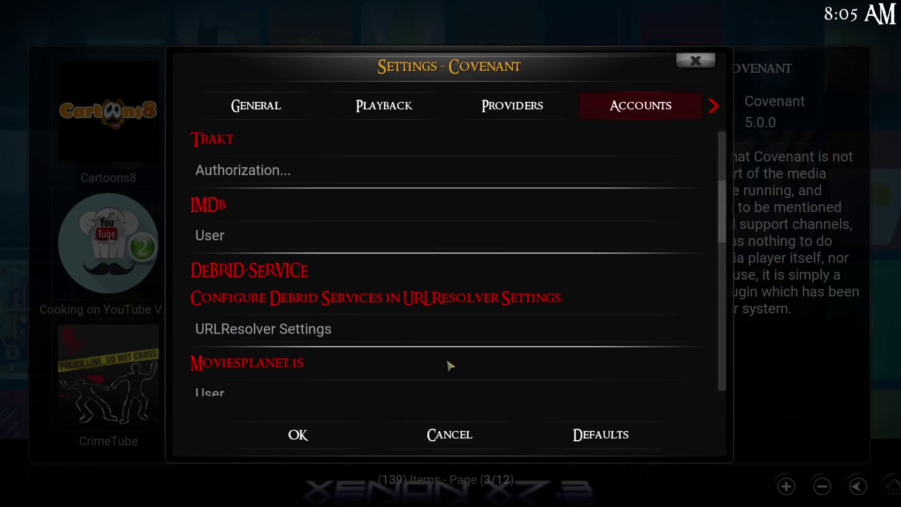
{"action": "scroll", "coordinate": [416, 305], "scroll_direction": "down", "scroll_amount": 1}
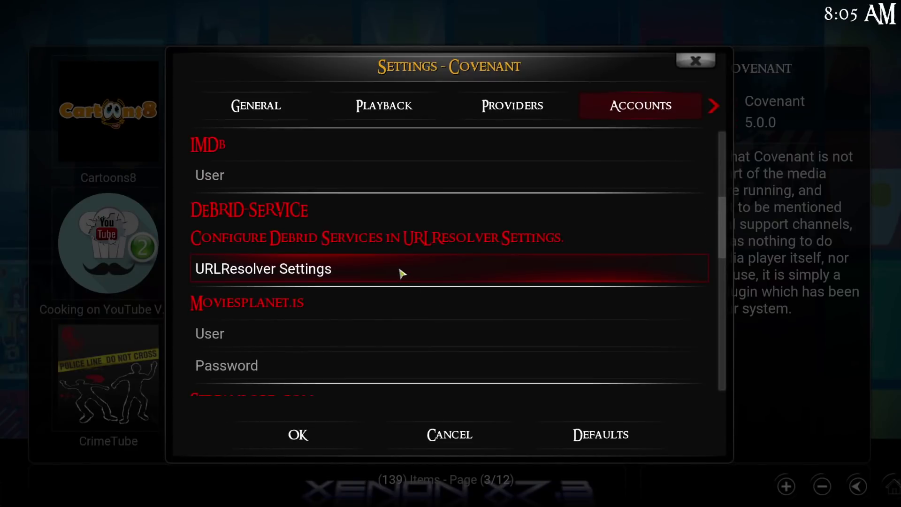
{"action": "scroll", "coordinate": [403, 272], "scroll_direction": "down", "scroll_amount": 2}
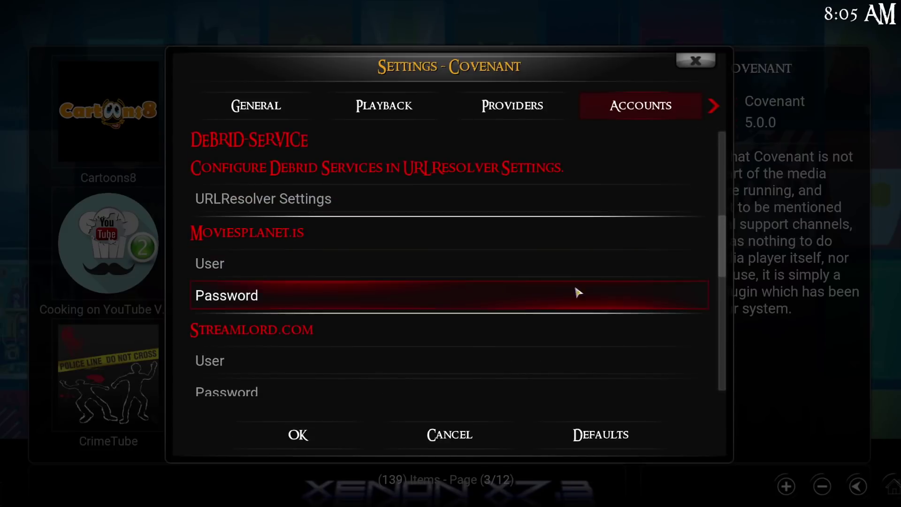
{"action": "left_click_drag", "start_coordinate": [721, 274], "coordinate": [728, 374]}
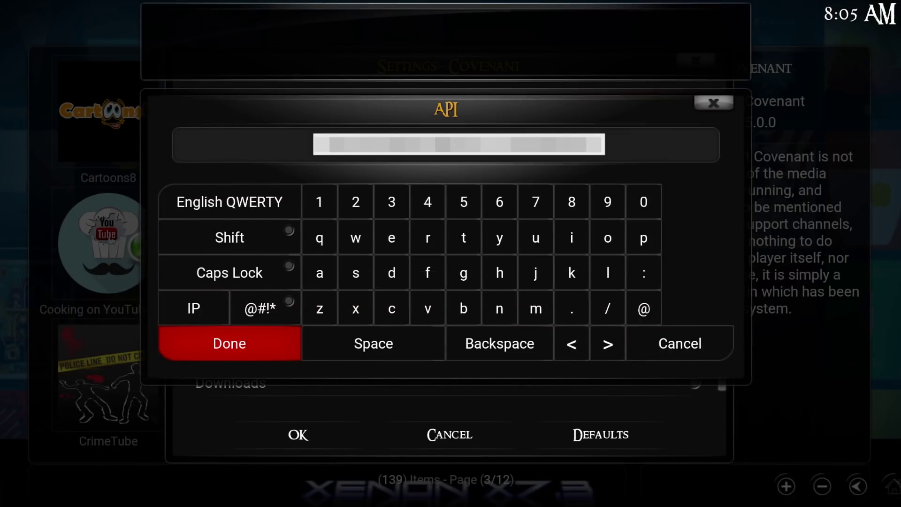
{"action": "left_click", "coordinate": [657, 357]}
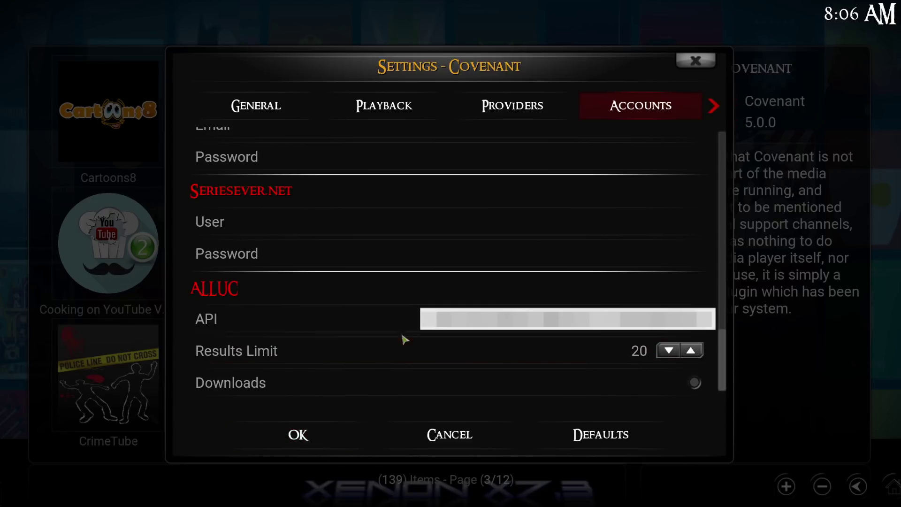
{"action": "left_click", "coordinate": [309, 446]}
Open Covenant and go to its Movies > People Watching list
{"action": "right_click", "coordinate": [546, 237]}
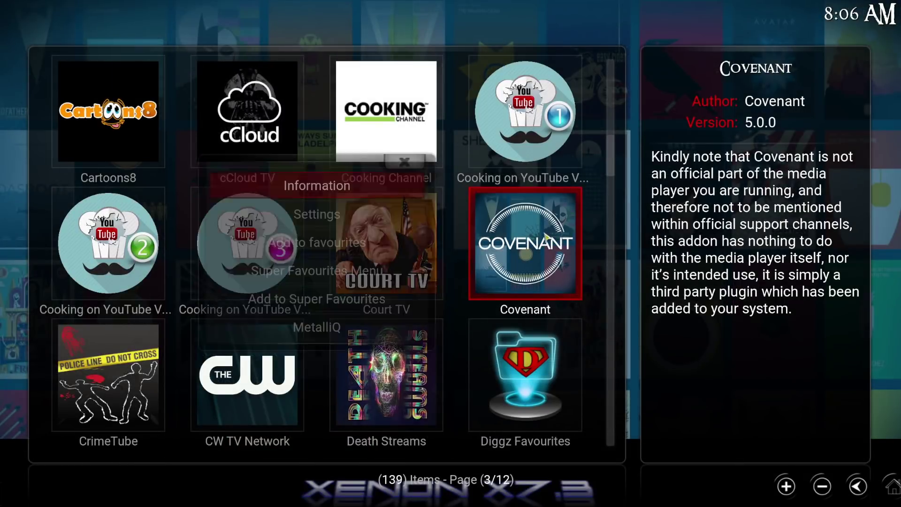
{"action": "key", "text": "Return"}
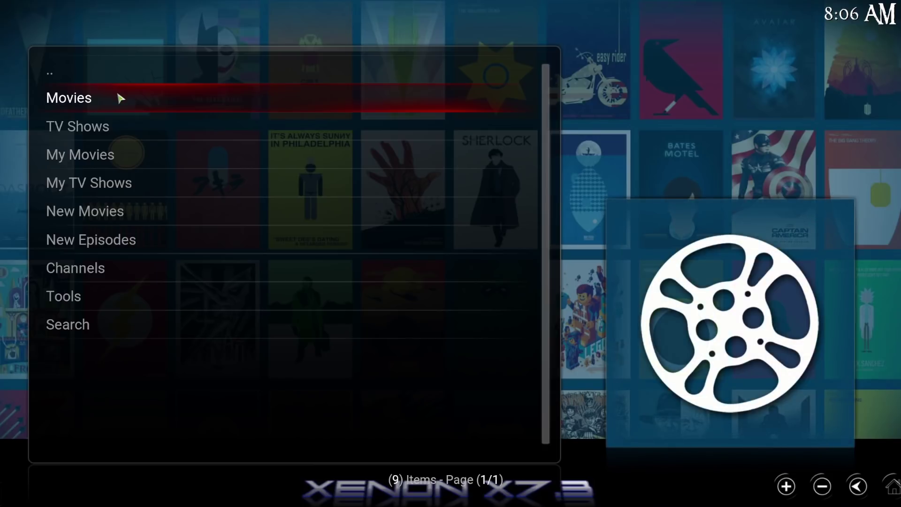
{"action": "left_click", "coordinate": [121, 98]}
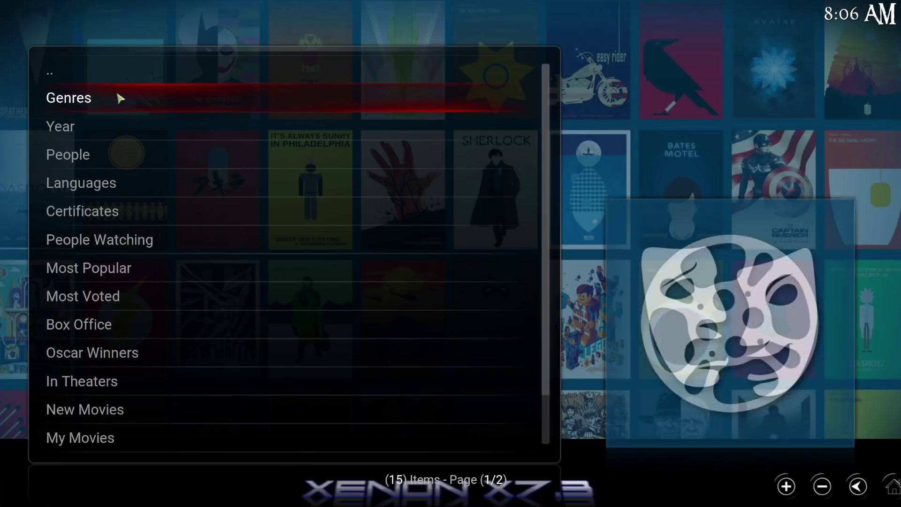
{"action": "left_click", "coordinate": [147, 239]}
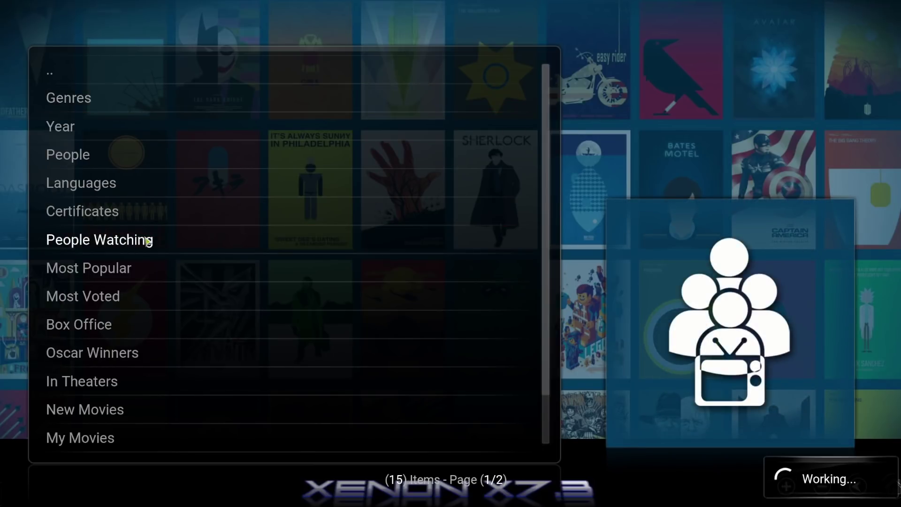
Scrape sources for Baby Driver (2017), bringing up 137 streams led by Alluc 1080P links
{"action": "scroll", "coordinate": [186, 233], "scroll_direction": "down", "scroll_amount": 10}
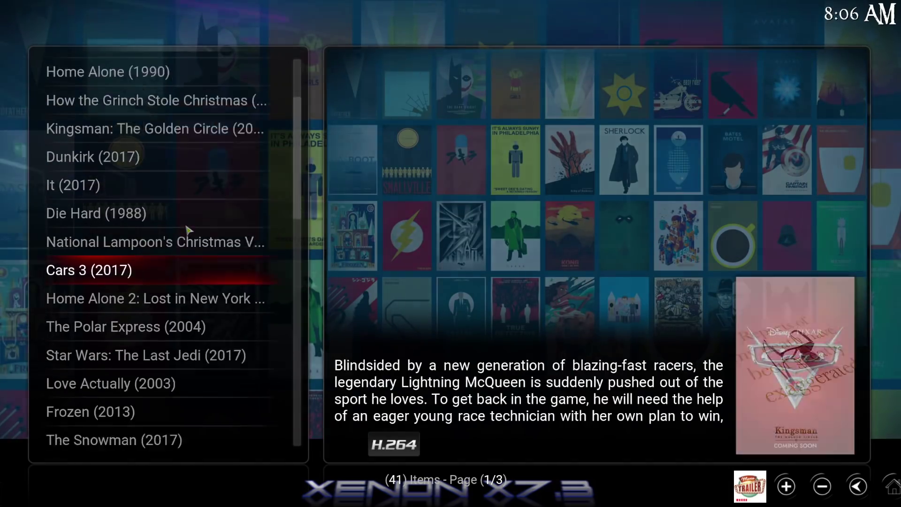
{"action": "scroll", "coordinate": [188, 230], "scroll_direction": "down", "scroll_amount": 4}
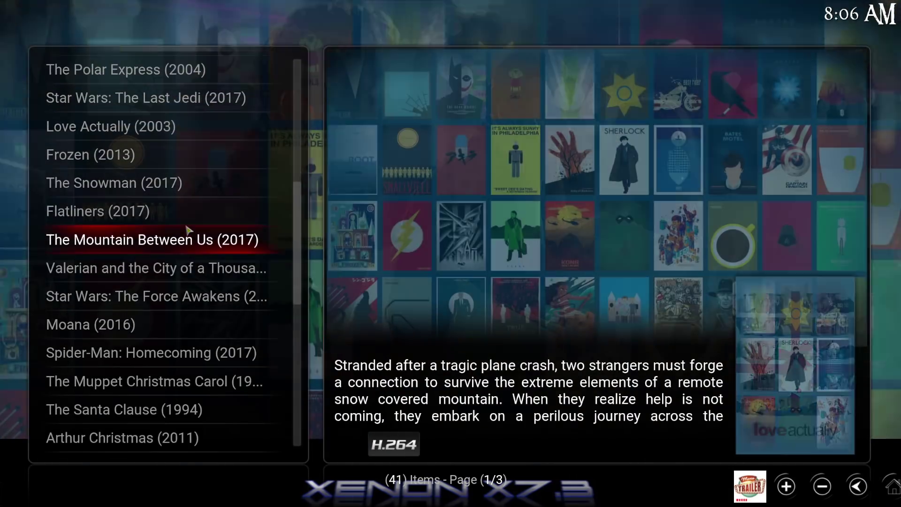
{"action": "scroll", "coordinate": [187, 230], "scroll_direction": "down", "scroll_amount": 3}
{"action": "scroll", "coordinate": [188, 230], "scroll_direction": "down", "scroll_amount": 5}
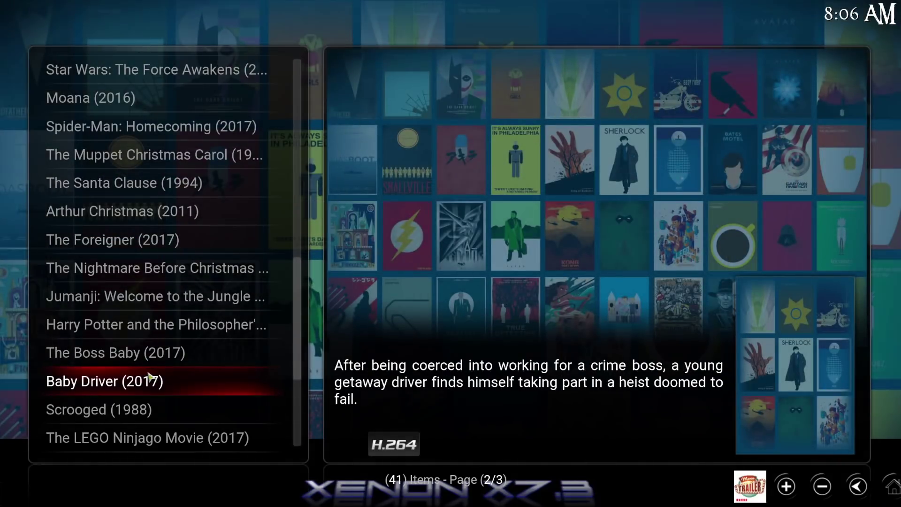
{"action": "left_click", "coordinate": [128, 385]}
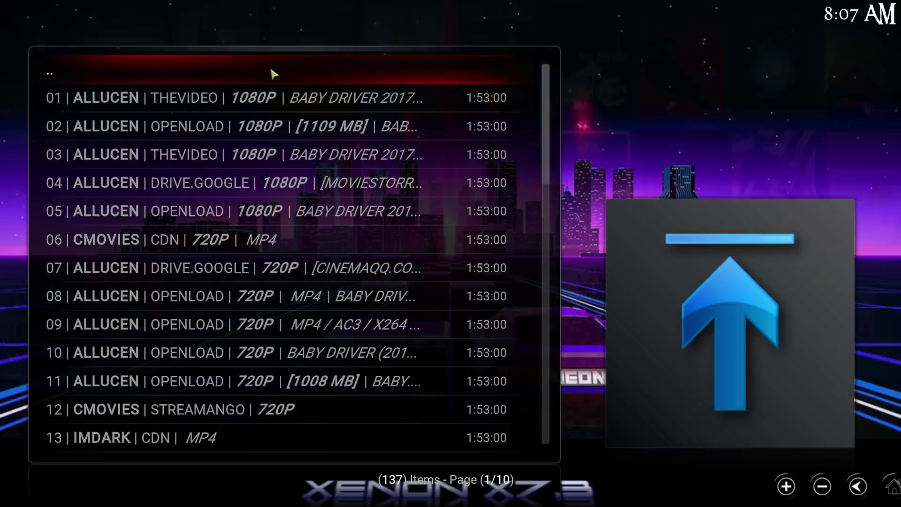
Return to People Watching and scrape Dunkirk (2017), listing its 144 sources
{"action": "left_click", "coordinate": [274, 73]}
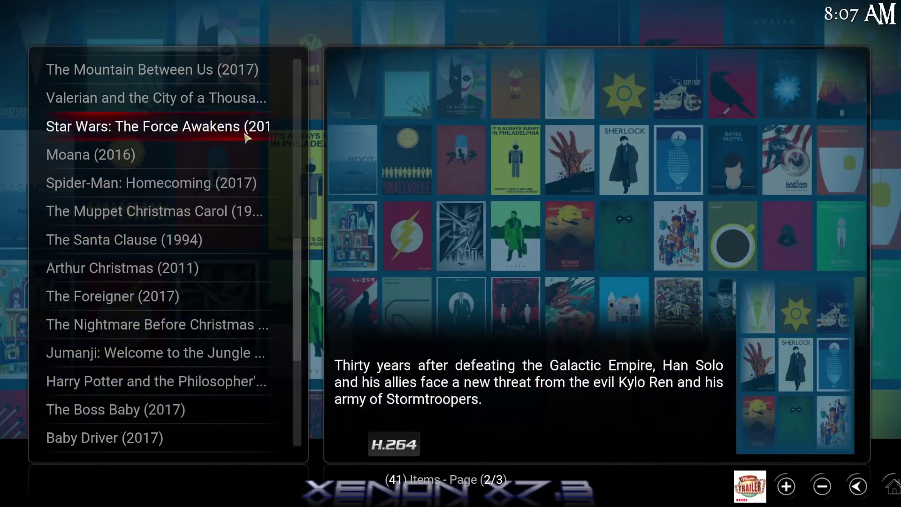
{"action": "scroll", "coordinate": [233, 296], "scroll_direction": "down", "scroll_amount": 1}
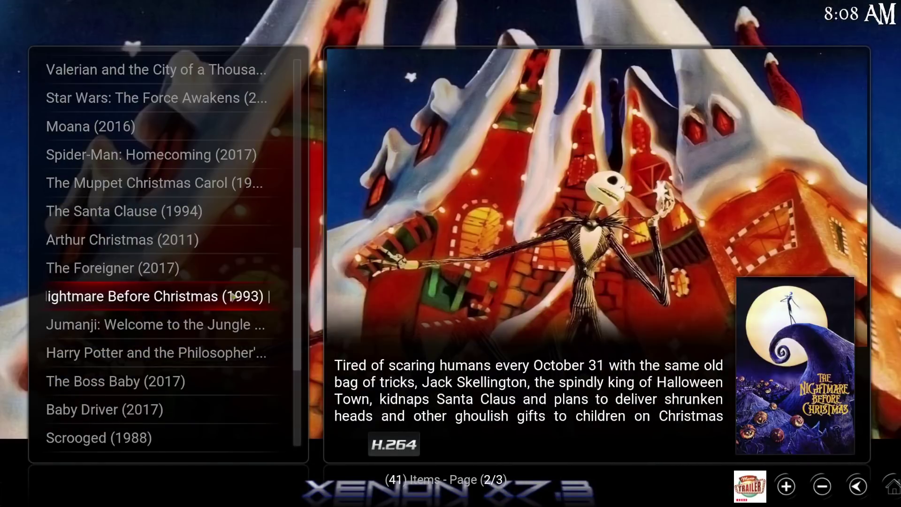
{"action": "scroll", "coordinate": [233, 296], "scroll_direction": "up", "scroll_amount": 8}
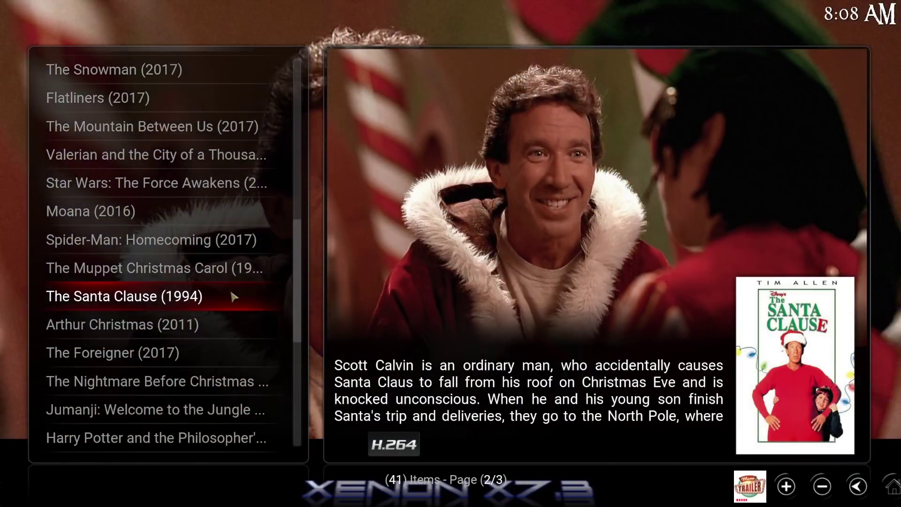
{"action": "scroll", "coordinate": [233, 297], "scroll_direction": "up", "scroll_amount": 5}
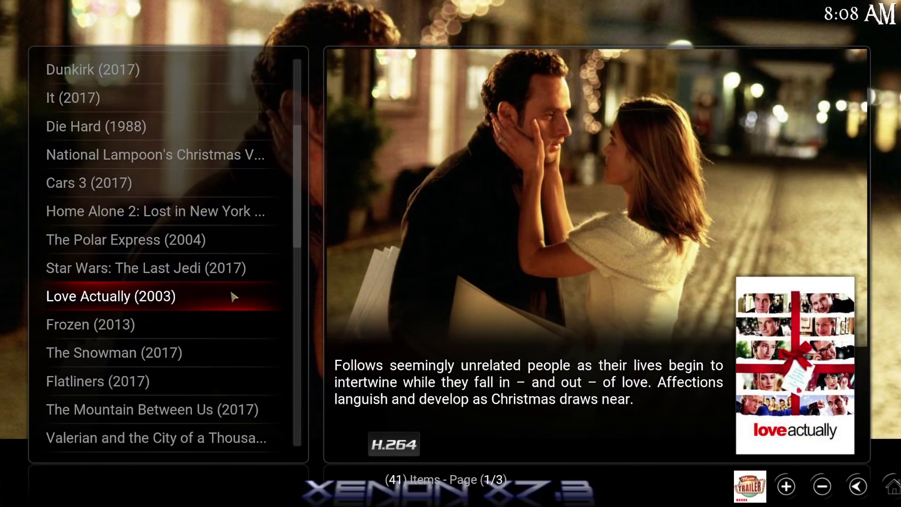
{"action": "scroll", "coordinate": [234, 296], "scroll_direction": "up", "scroll_amount": 3}
{"action": "scroll", "coordinate": [233, 296], "scroll_direction": "up", "scroll_amount": 3}
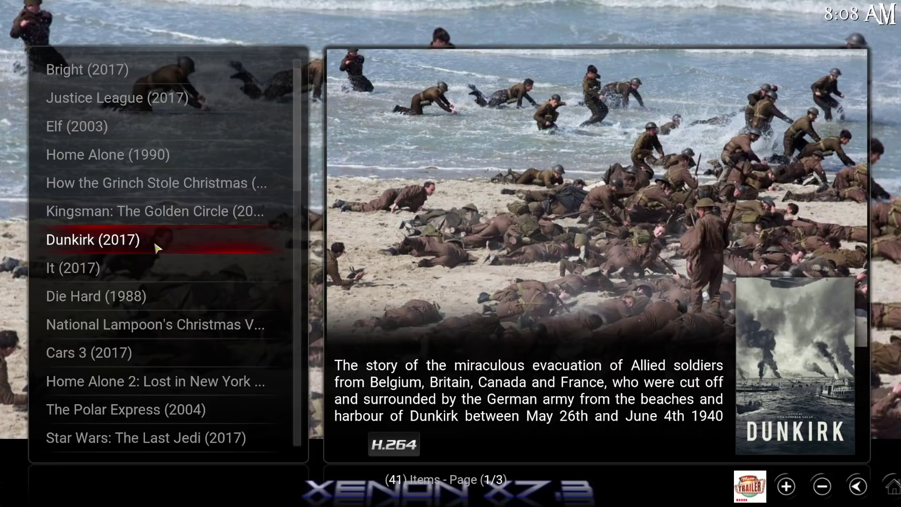
{"action": "left_click", "coordinate": [156, 247]}
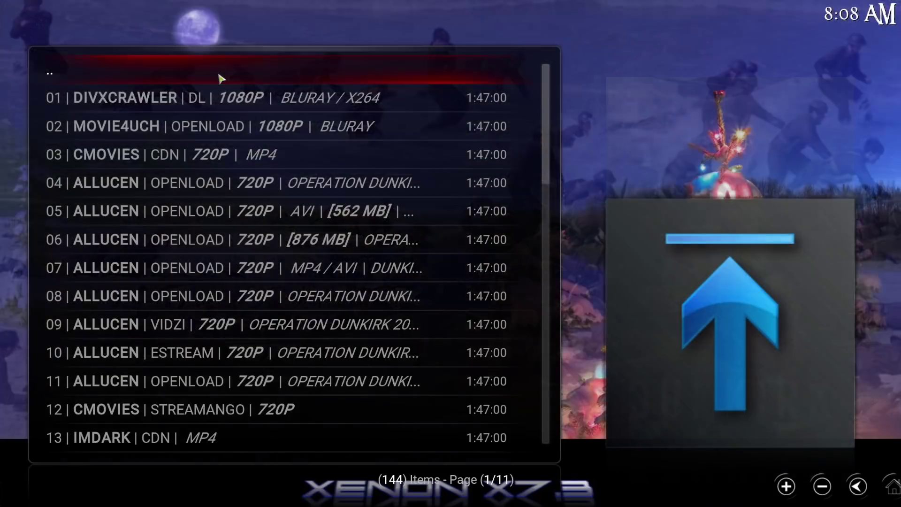
Back out to the add-ons list and open URLResolver settings from Covenant's settings
{"action": "left_click", "coordinate": [221, 78]}
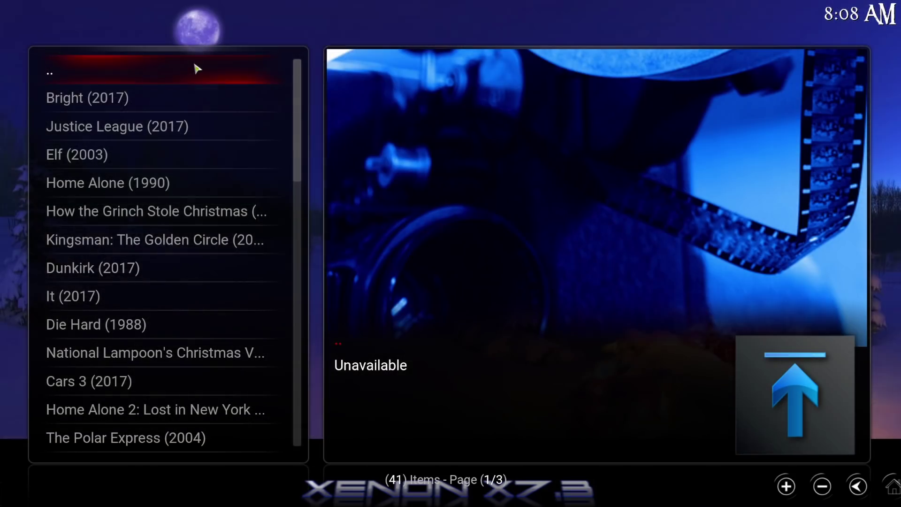
{"action": "left_click", "coordinate": [196, 69]}
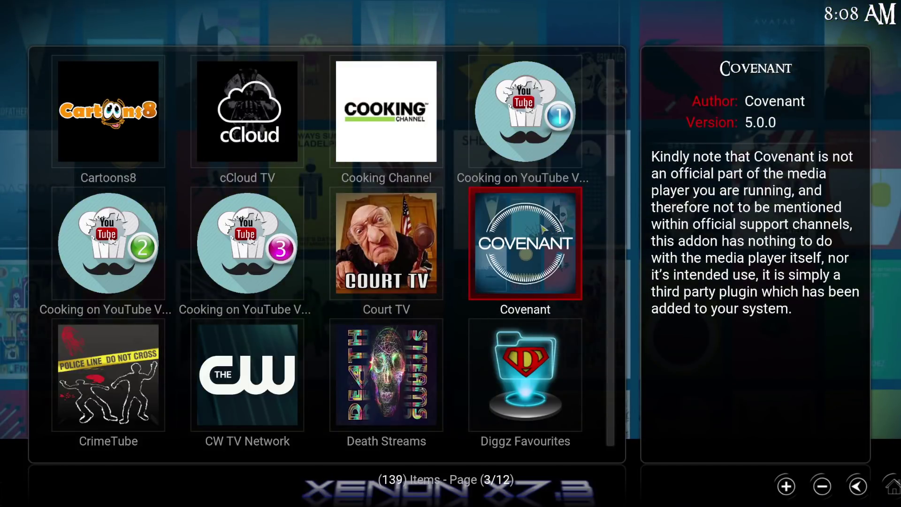
{"action": "right_click", "coordinate": [543, 228]}
{"action": "left_click", "coordinate": [395, 228]}
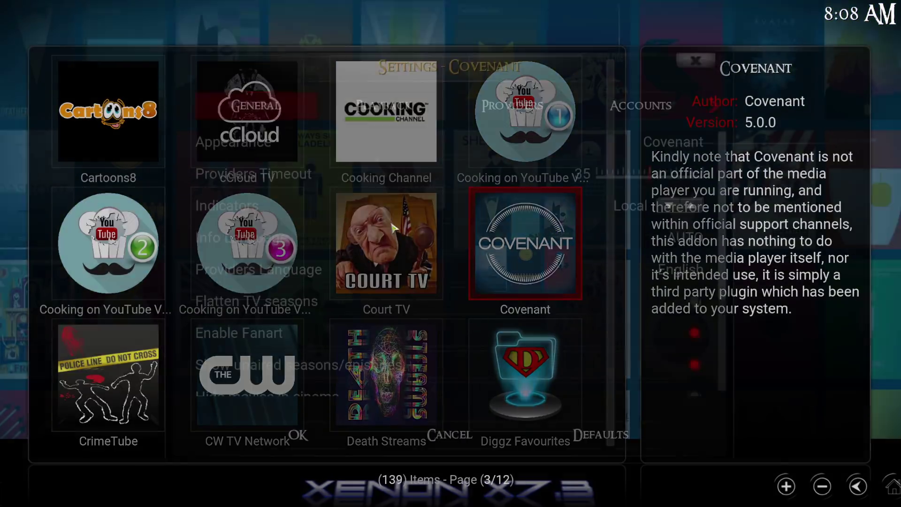
{"action": "mouse_move", "coordinate": [615, 113]}
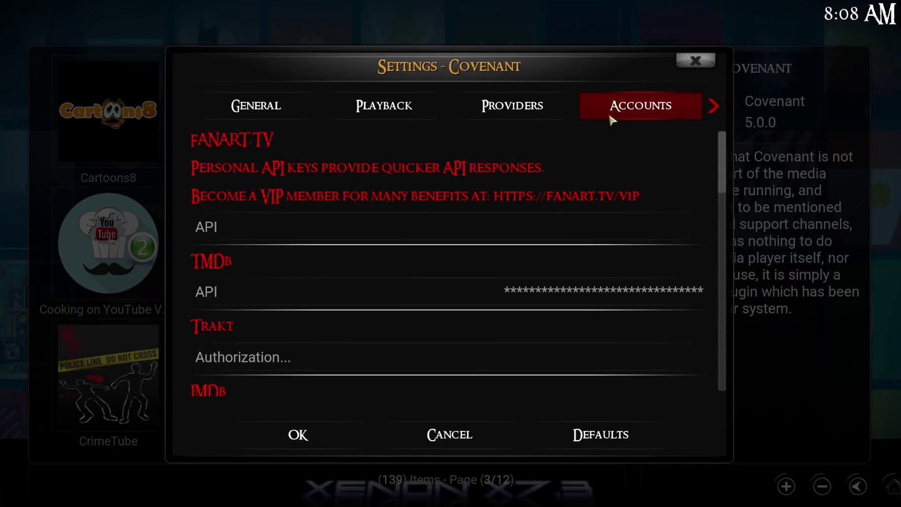
{"action": "scroll", "coordinate": [493, 301], "scroll_direction": "down", "scroll_amount": 4}
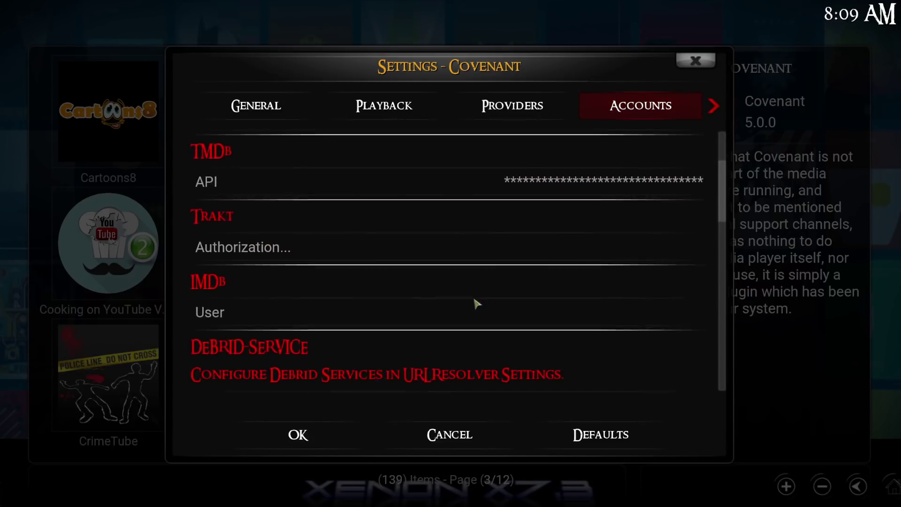
{"action": "scroll", "coordinate": [476, 303], "scroll_direction": "down", "scroll_amount": 3}
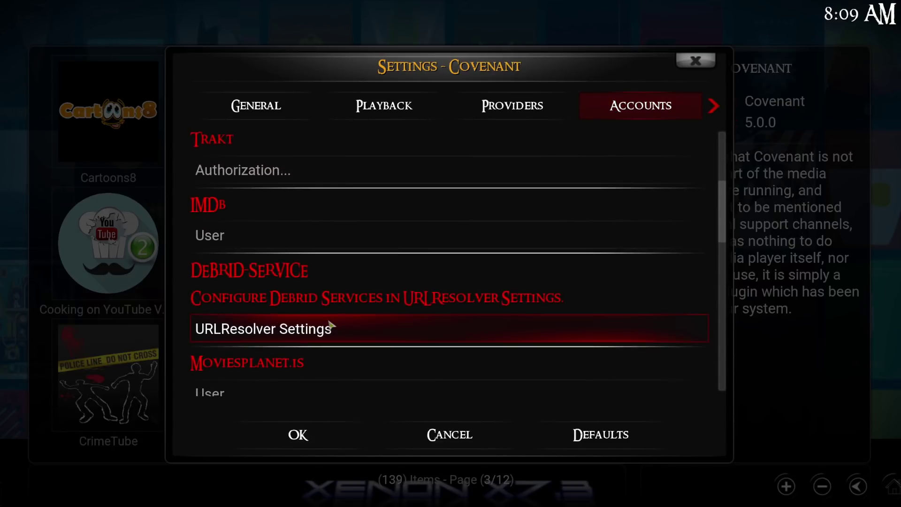
{"action": "left_click", "coordinate": [287, 332]}
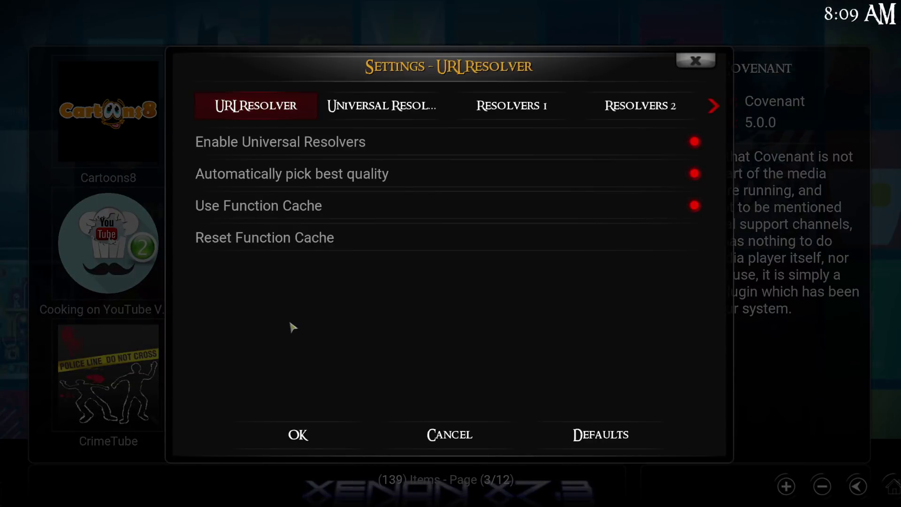
Set Real-Debrid's universal resolver priority to 90, enable it and save
{"action": "left_click", "coordinate": [371, 116]}
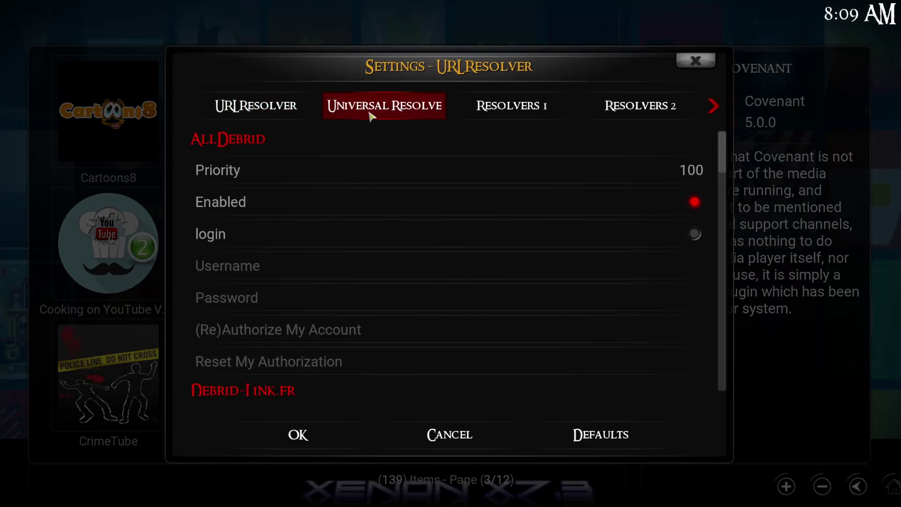
{"action": "scroll", "coordinate": [382, 308], "scroll_direction": "down", "scroll_amount": 4}
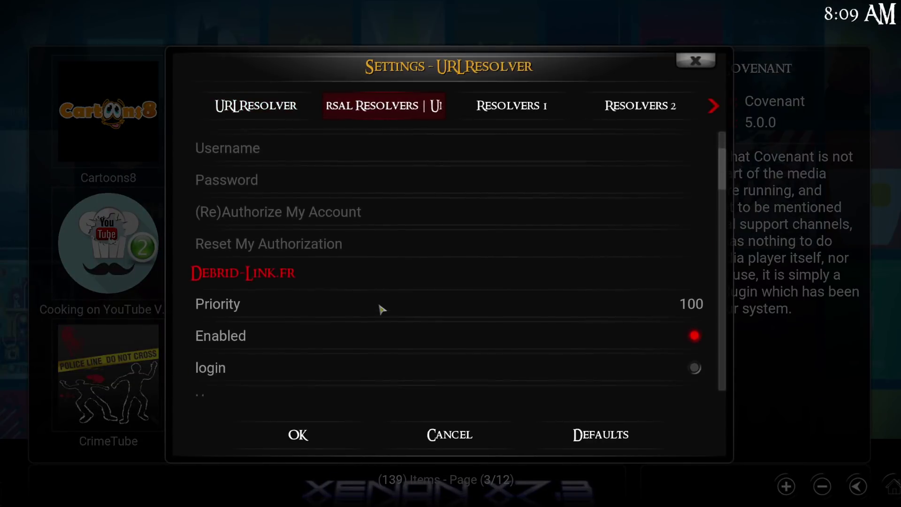
{"action": "left_click_drag", "start_coordinate": [721, 189], "coordinate": [722, 277]}
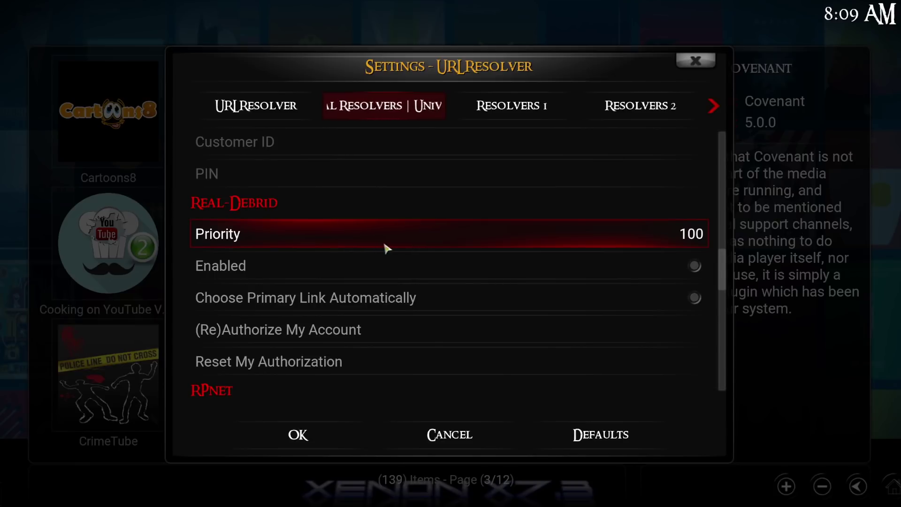
{"action": "left_click", "coordinate": [386, 247]}
{"action": "left_click", "coordinate": [486, 297]}
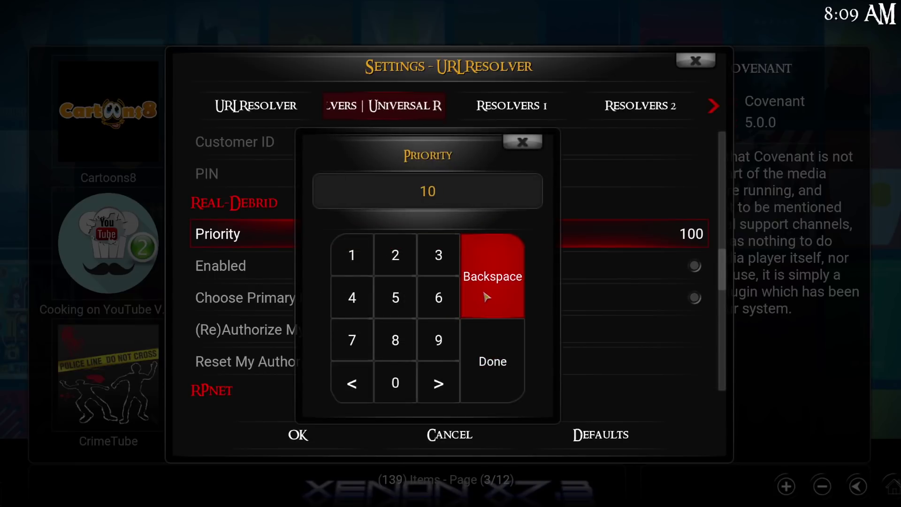
{"action": "left_click", "coordinate": [487, 296]}
{"action": "left_click", "coordinate": [436, 341]}
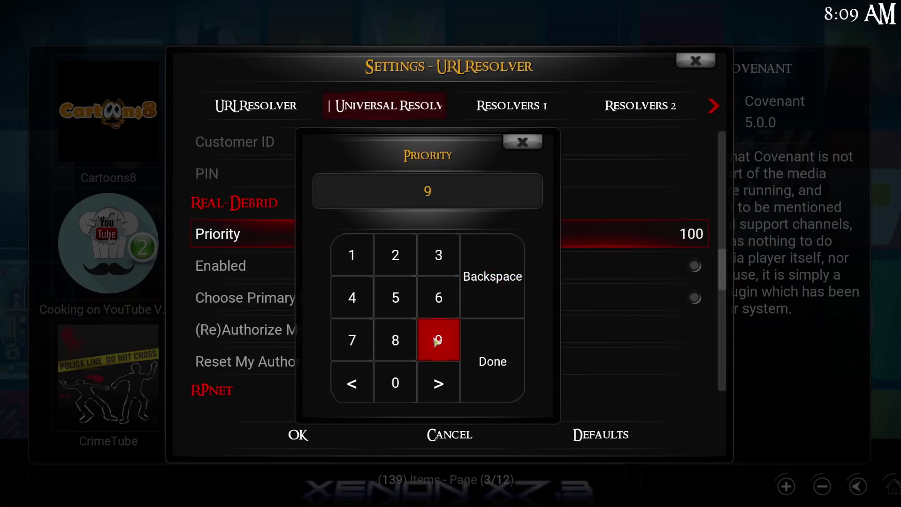
{"action": "left_click", "coordinate": [395, 380]}
{"action": "left_click", "coordinate": [516, 359]}
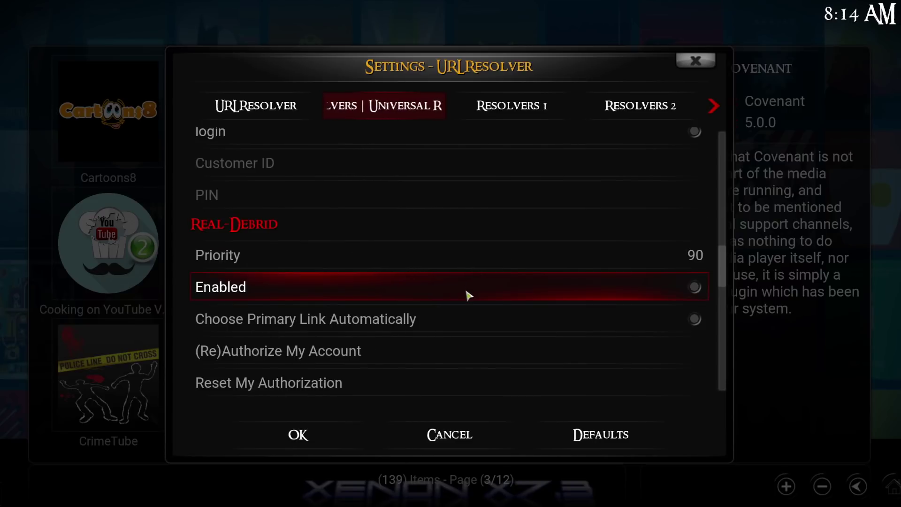
{"action": "scroll", "coordinate": [474, 263], "scroll_direction": "down", "scroll_amount": 1}
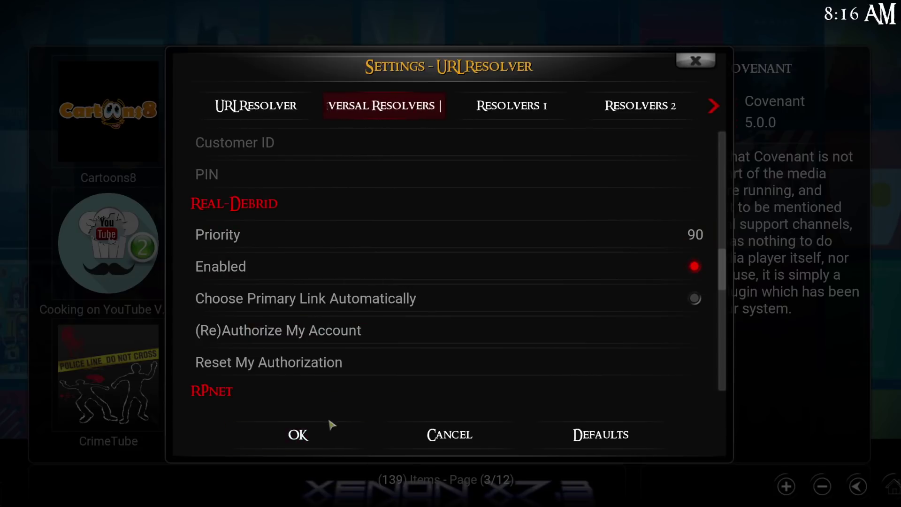
{"action": "left_click", "coordinate": [329, 430]}
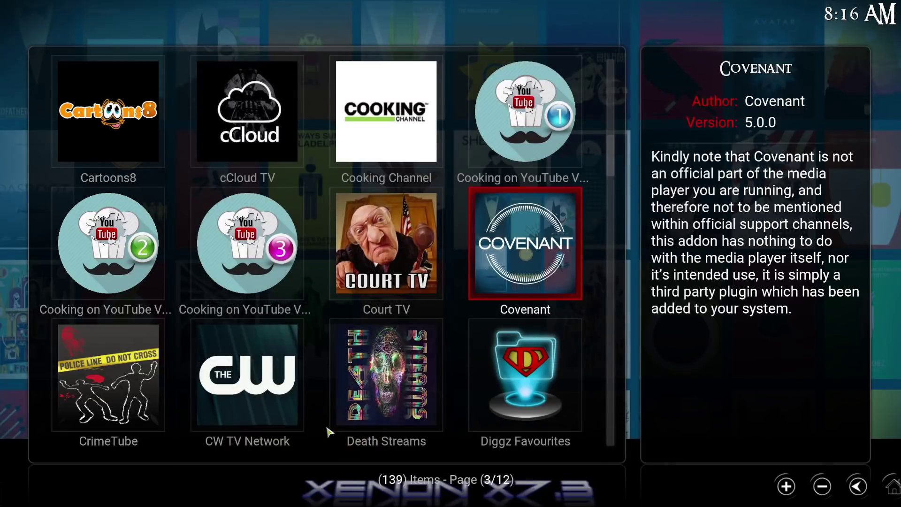
{"action": "right_click", "coordinate": [524, 268]}
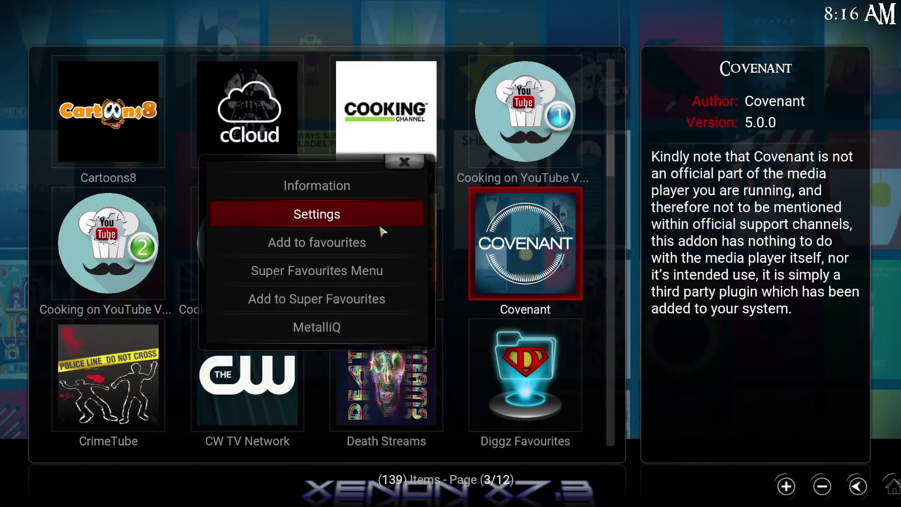
{"action": "left_click", "coordinate": [347, 214]}
{"action": "left_click", "coordinate": [655, 107]}
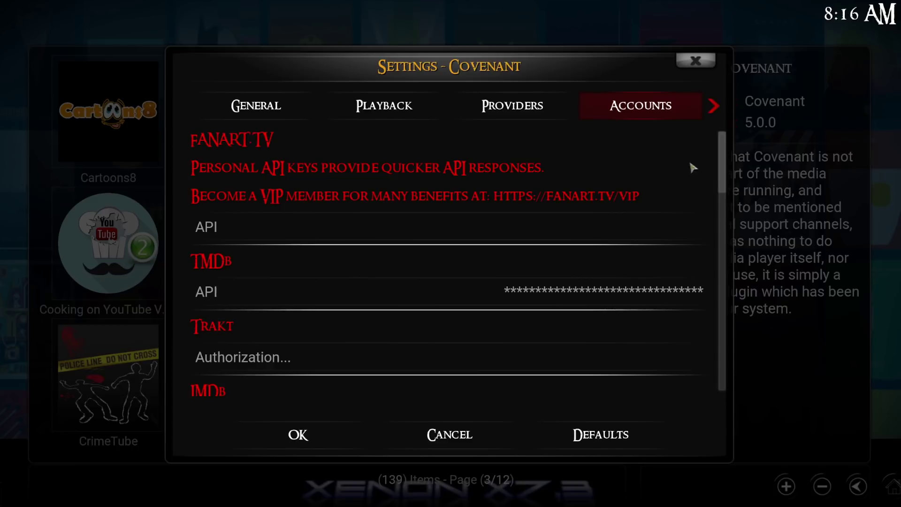
{"action": "left_click_drag", "start_coordinate": [722, 180], "coordinate": [717, 241]}
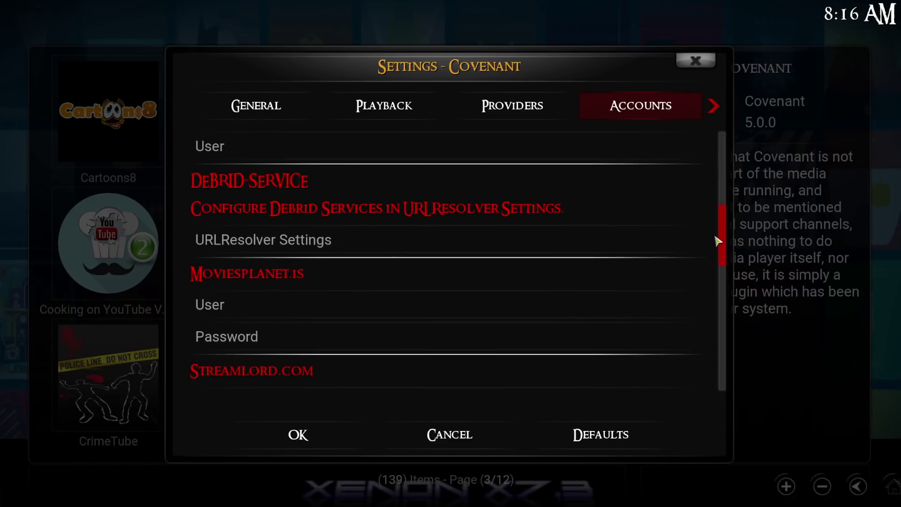
{"action": "left_click", "coordinate": [406, 239]}
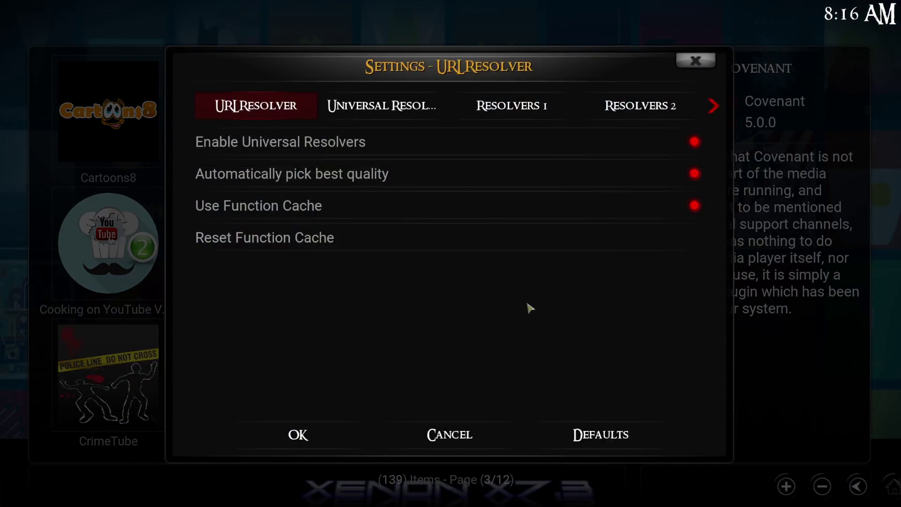
{"action": "left_click", "coordinate": [436, 113]}
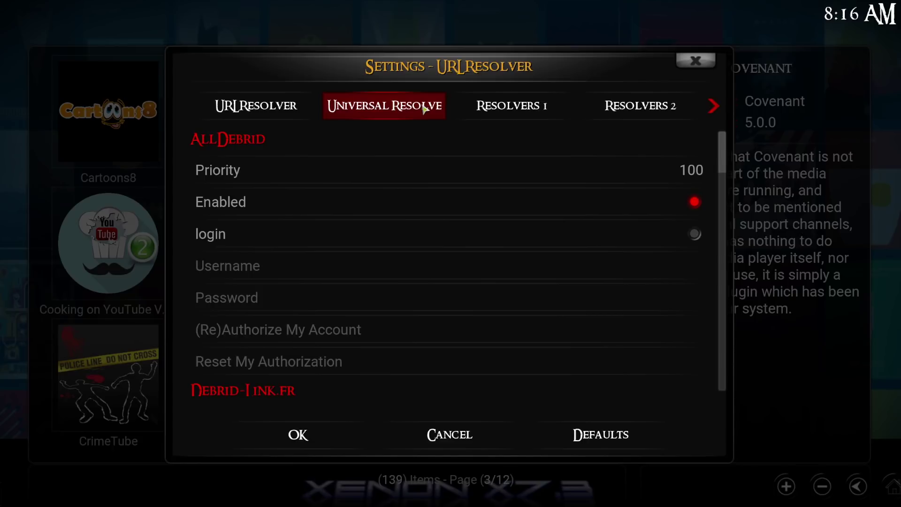
{"action": "left_click_drag", "start_coordinate": [720, 153], "coordinate": [718, 277]}
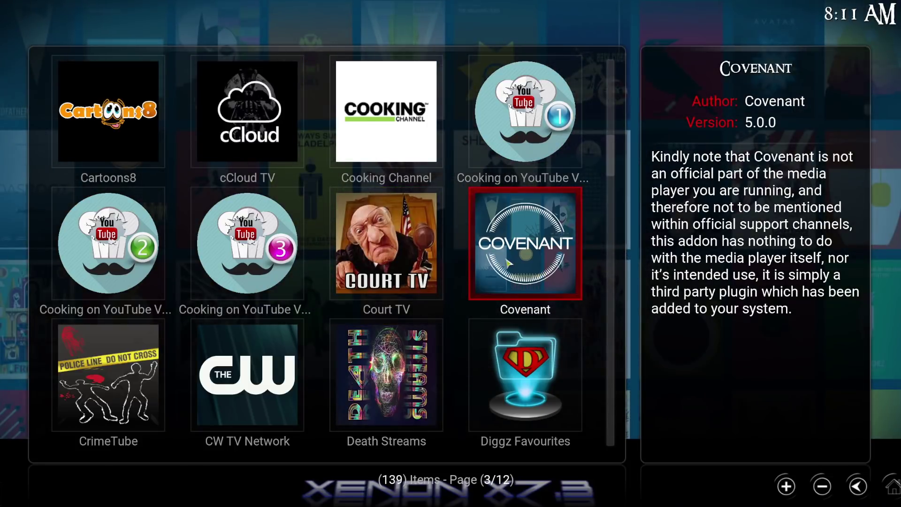
{"action": "right_click", "coordinate": [535, 265]}
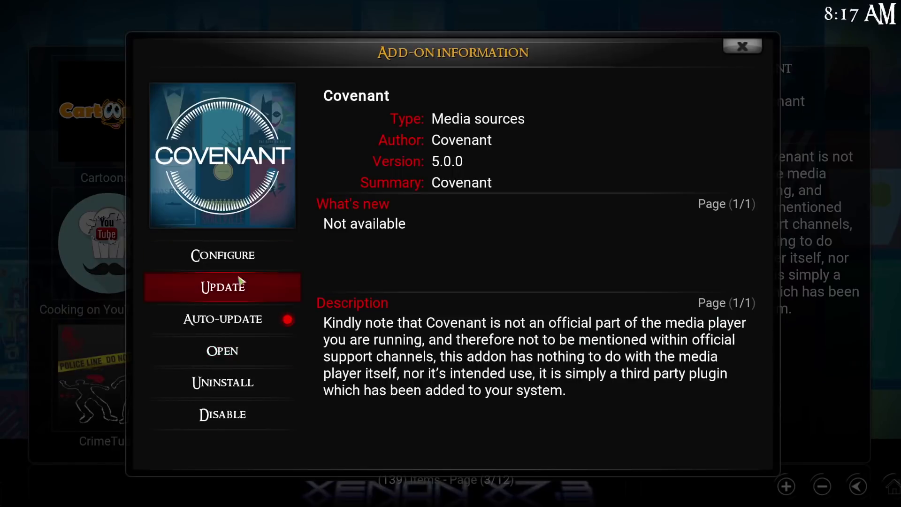
Launch Covenant and open its Tools menu
{"action": "left_click", "coordinate": [260, 349]}
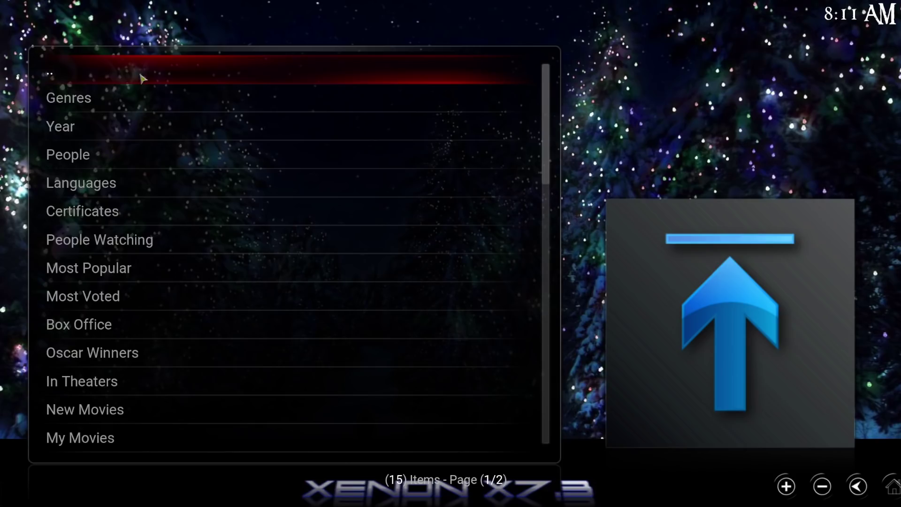
{"action": "left_click", "coordinate": [141, 78]}
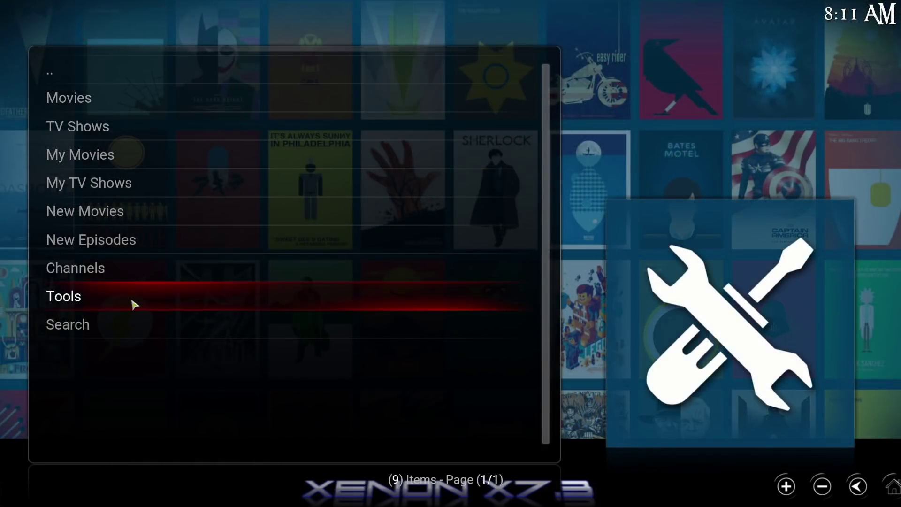
{"action": "left_click", "coordinate": [134, 303]}
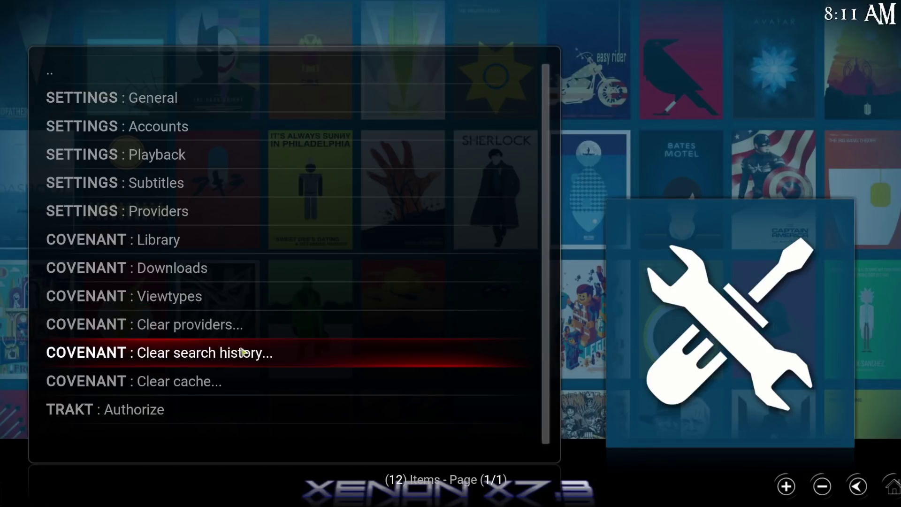
Clear Covenant's cache and providers, confirming each, then go back to the main menu
{"action": "left_click", "coordinate": [207, 382]}
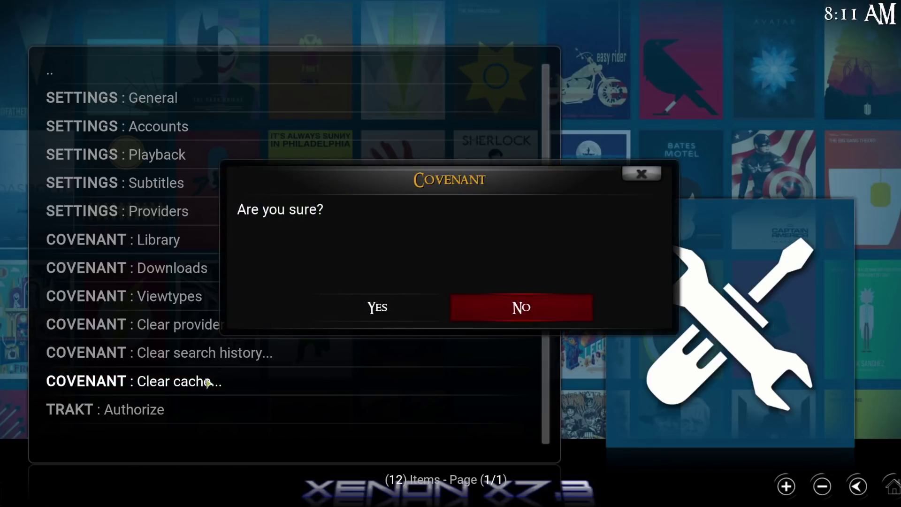
{"action": "left_click", "coordinate": [391, 312]}
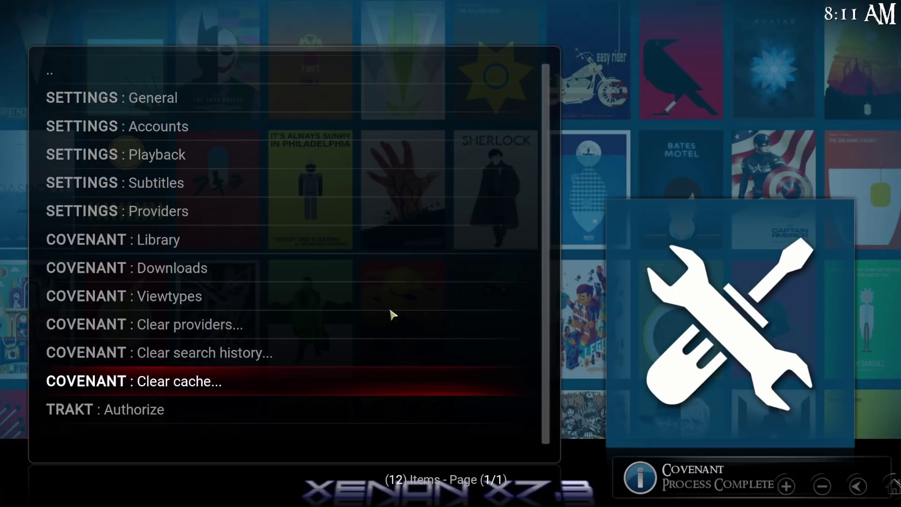
{"action": "left_click", "coordinate": [220, 335]}
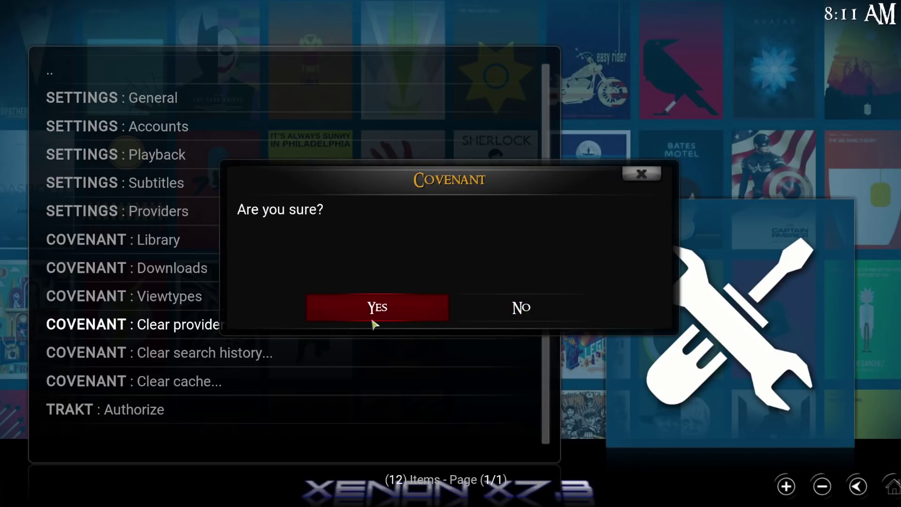
{"action": "left_click", "coordinate": [376, 322]}
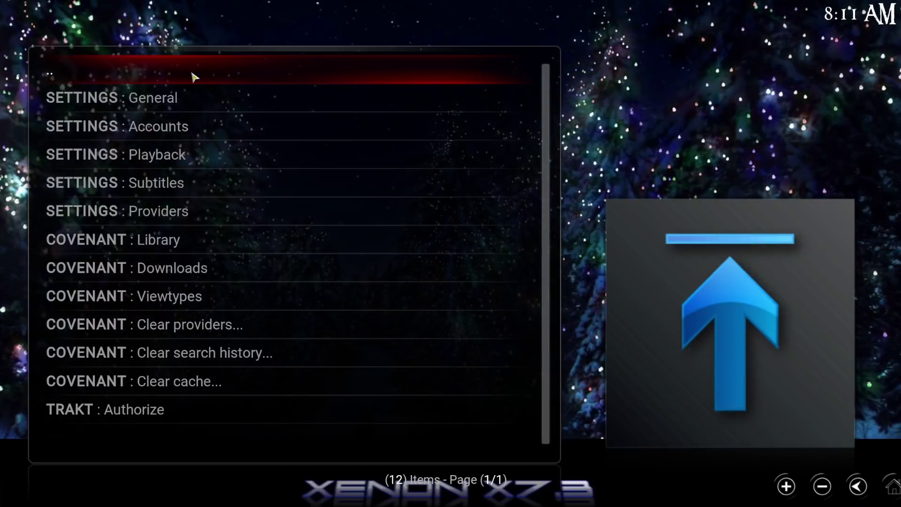
{"action": "left_click", "coordinate": [194, 78]}
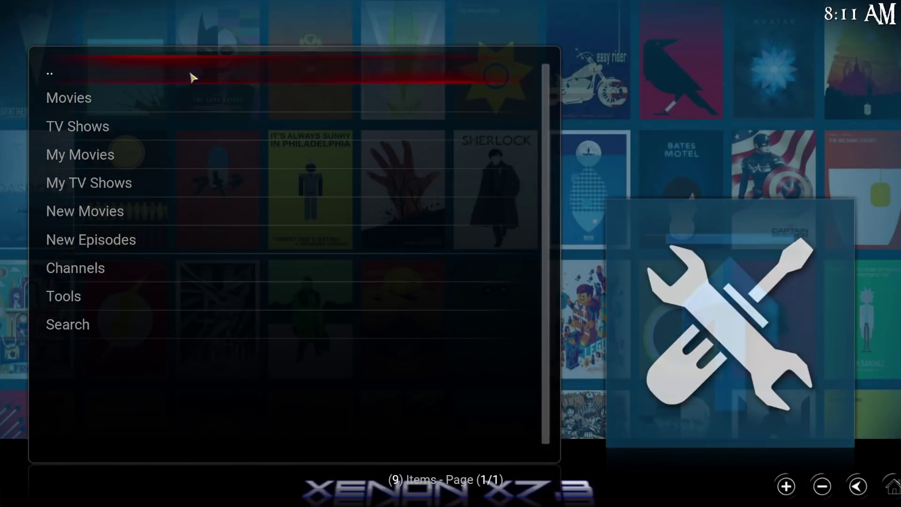
Open Covenant's Movies > People Watching list to scrape Dunkirk's 290 sources
{"action": "left_click", "coordinate": [87, 108]}
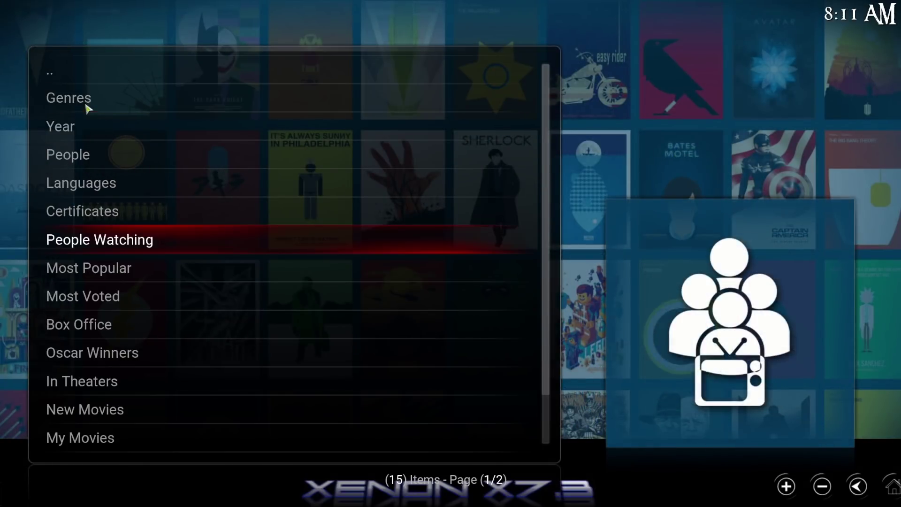
{"action": "left_click", "coordinate": [181, 242]}
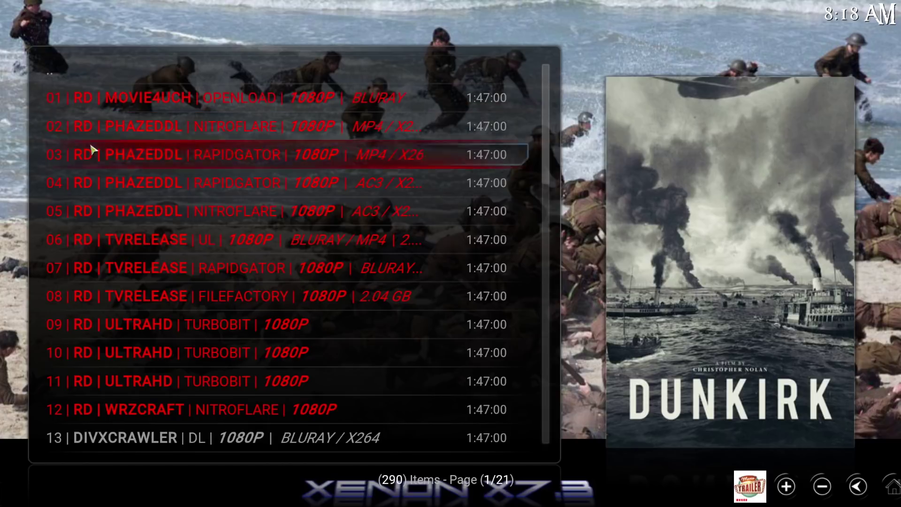
{"action": "scroll", "coordinate": [94, 202], "scroll_direction": "down", "scroll_amount": 1}
{"action": "scroll", "coordinate": [103, 230], "scroll_direction": "down", "scroll_amount": 6}
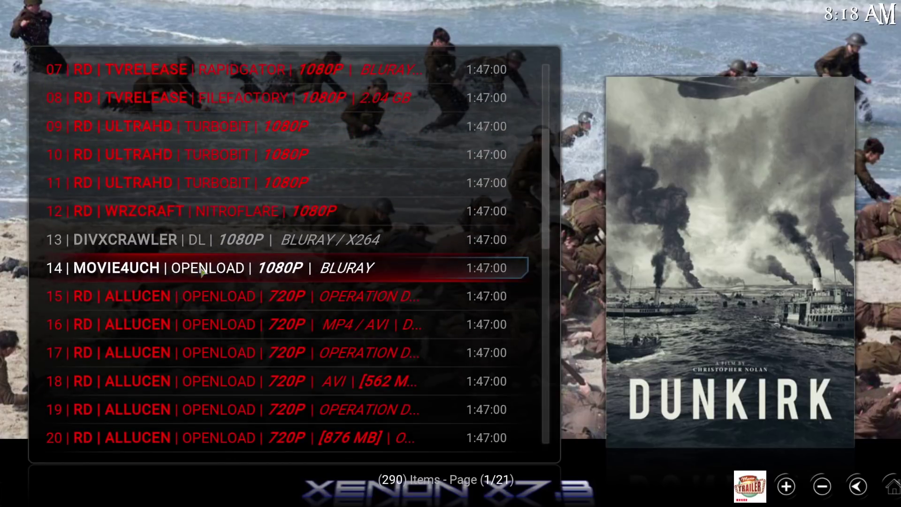
{"action": "scroll", "coordinate": [201, 271], "scroll_direction": "down", "scroll_amount": 2}
{"action": "scroll", "coordinate": [200, 271], "scroll_direction": "down", "scroll_amount": 4}
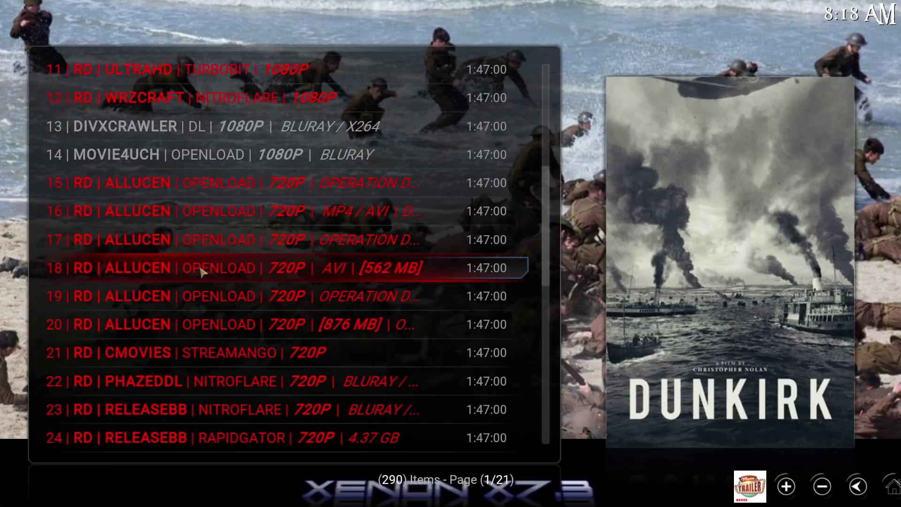
{"action": "scroll", "coordinate": [201, 271], "scroll_direction": "down", "scroll_amount": 2}
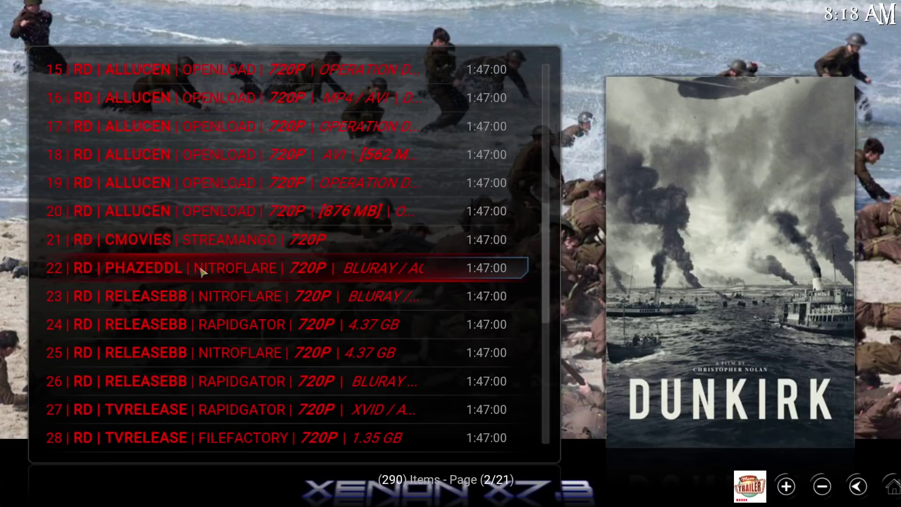
{"action": "scroll", "coordinate": [201, 272], "scroll_direction": "down", "scroll_amount": 2}
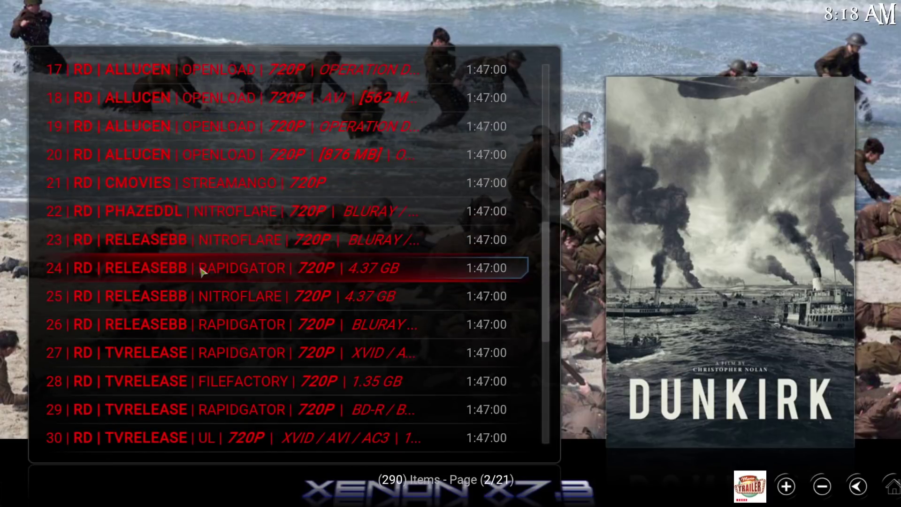
{"action": "scroll", "coordinate": [200, 272], "scroll_direction": "up", "scroll_amount": 11}
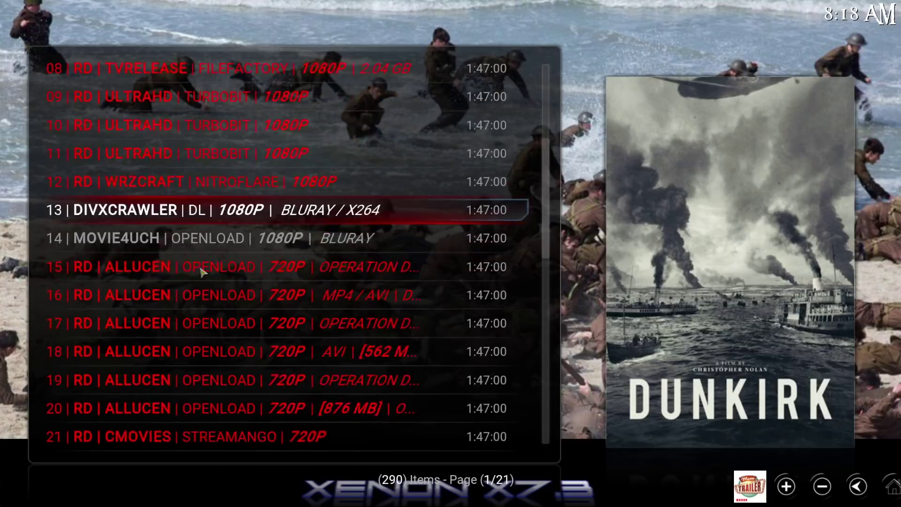
{"action": "scroll", "coordinate": [201, 271], "scroll_direction": "up", "scroll_amount": 6}
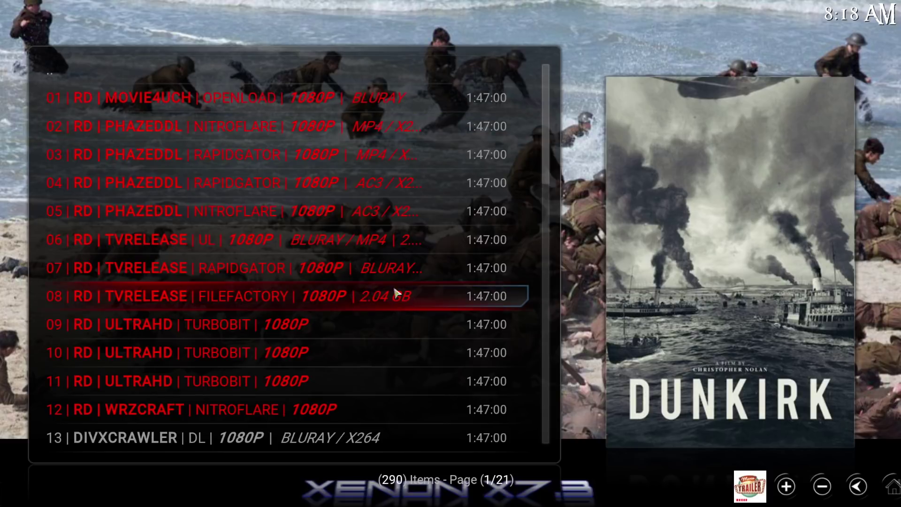
{"action": "left_click", "coordinate": [211, 103]}
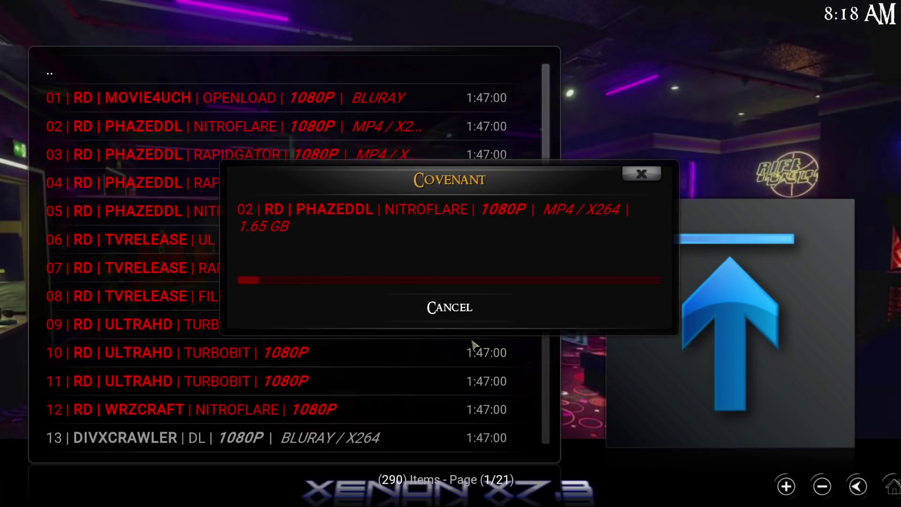
Cancel the stuck source, play Dunkirk from the 09 RD ULTRAHD 1080P link, and pause
{"action": "left_click", "coordinate": [453, 319]}
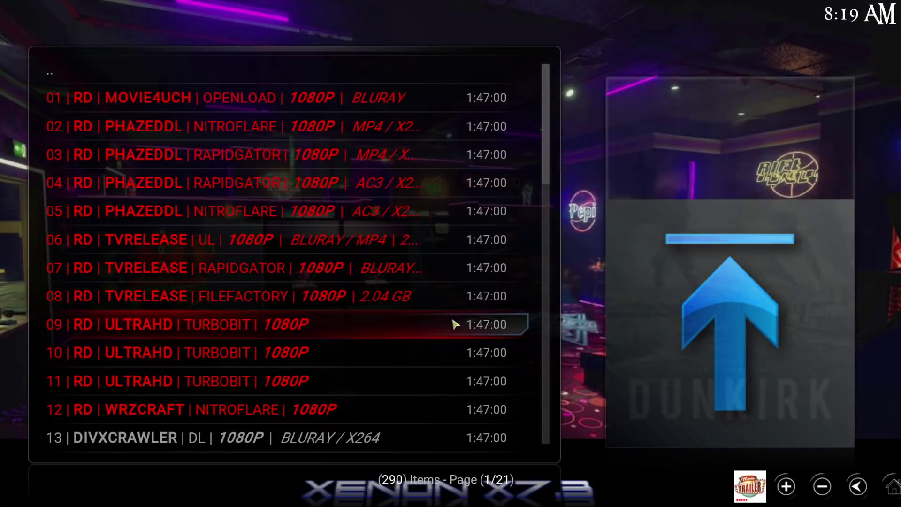
{"action": "left_click", "coordinate": [453, 322]}
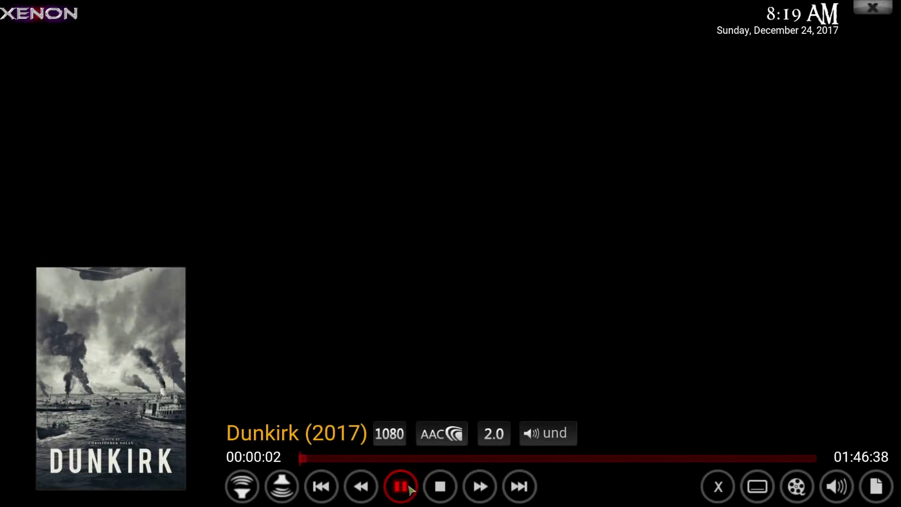
{"action": "left_click", "coordinate": [412, 489]}
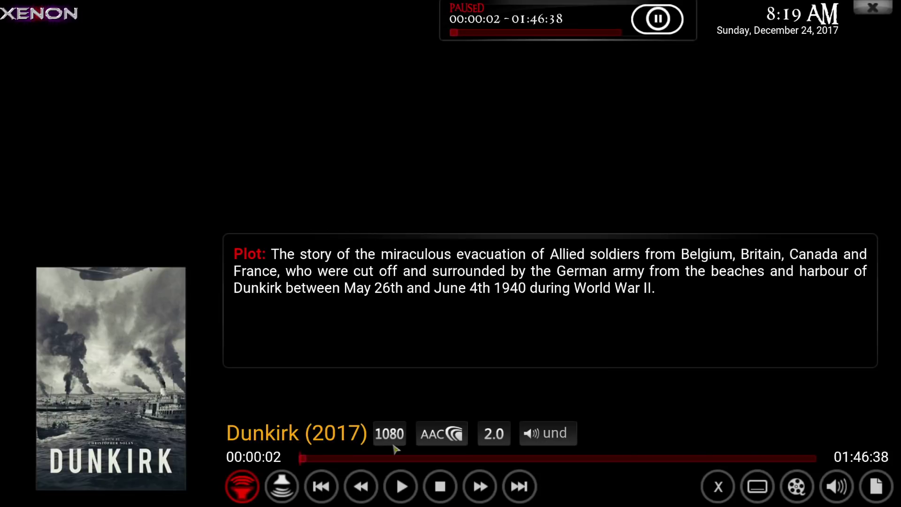
Close the paused Dunkirk playback and bring up the options menu for Neptune Rising 1.2.1
{"action": "key", "text": "Escape"}
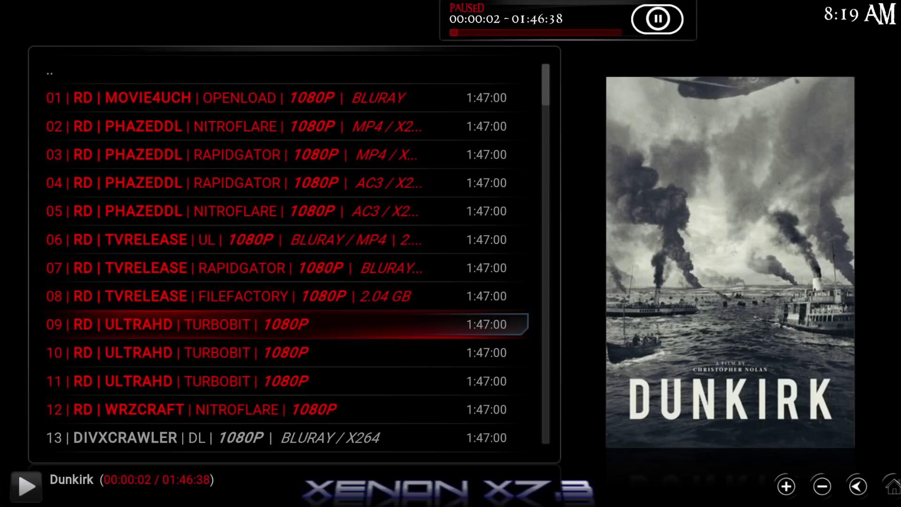
{"action": "key", "text": "BackSpace"}
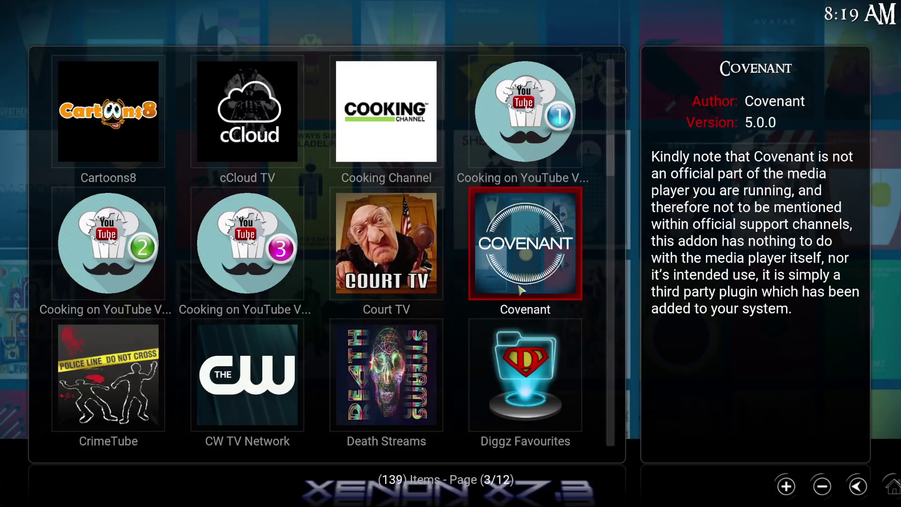
{"action": "scroll", "coordinate": [522, 284], "scroll_direction": "up", "scroll_amount": 6}
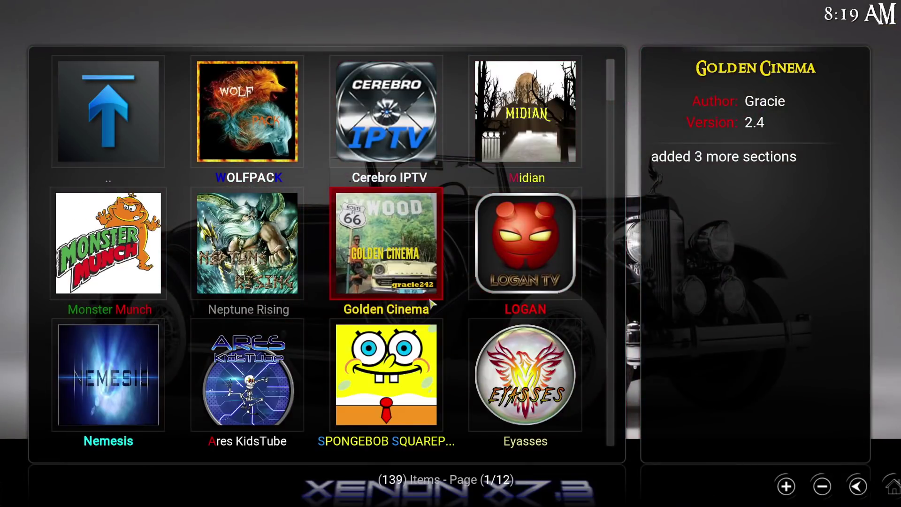
{"action": "key", "text": "Left"}
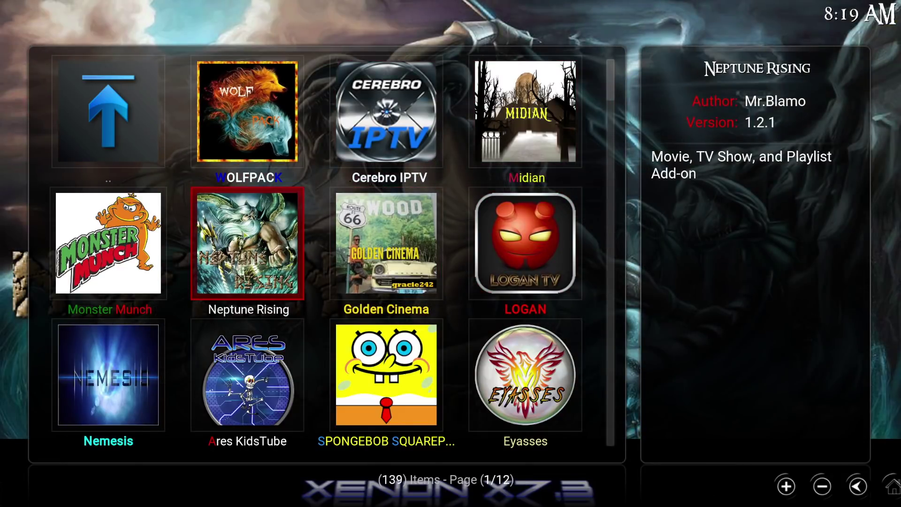
{"action": "right_click", "coordinate": [242, 233]}
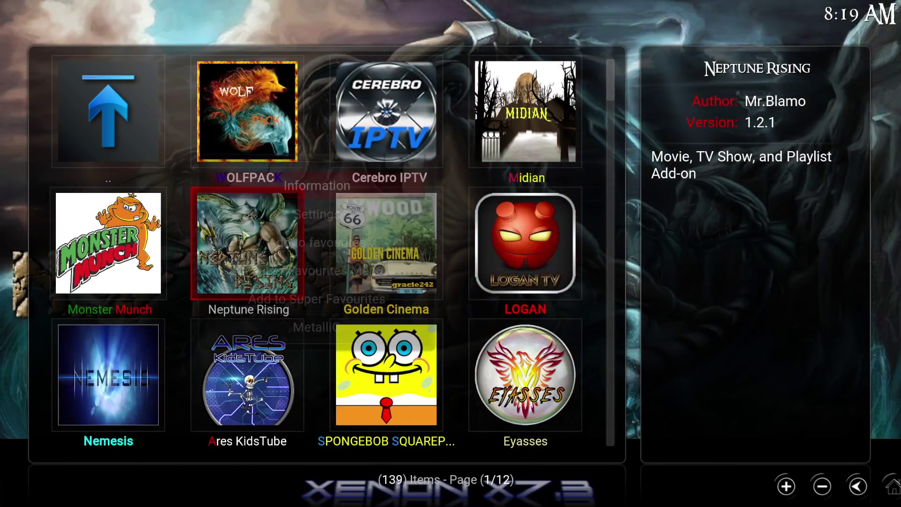
{"action": "left_click", "coordinate": [297, 223]}
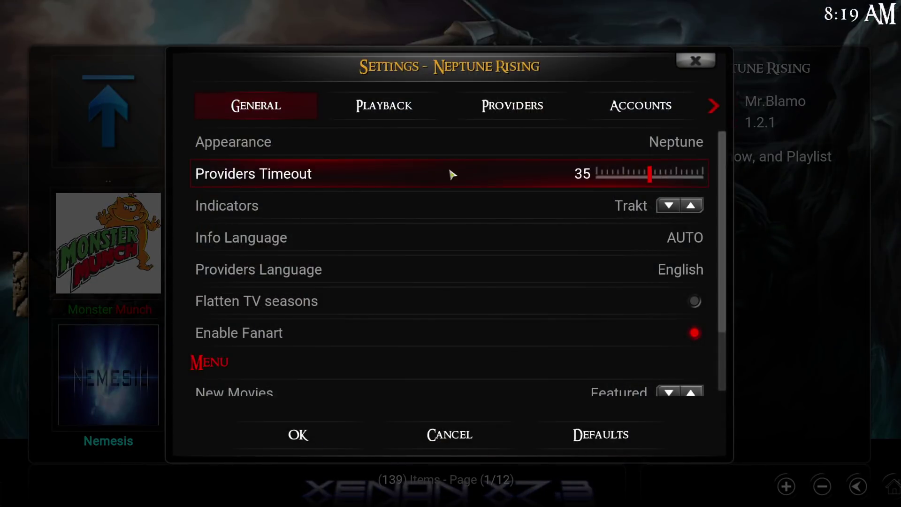
{"action": "left_click", "coordinate": [521, 105]}
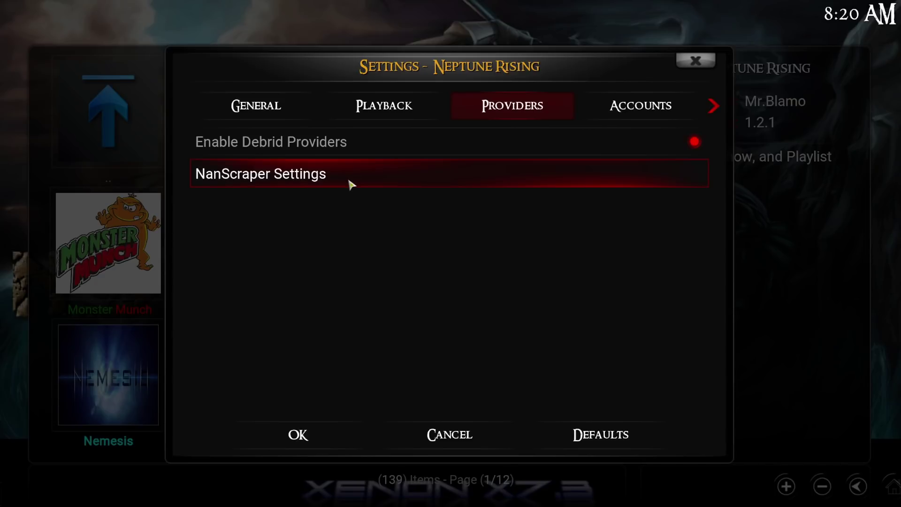
{"action": "left_click", "coordinate": [350, 183]}
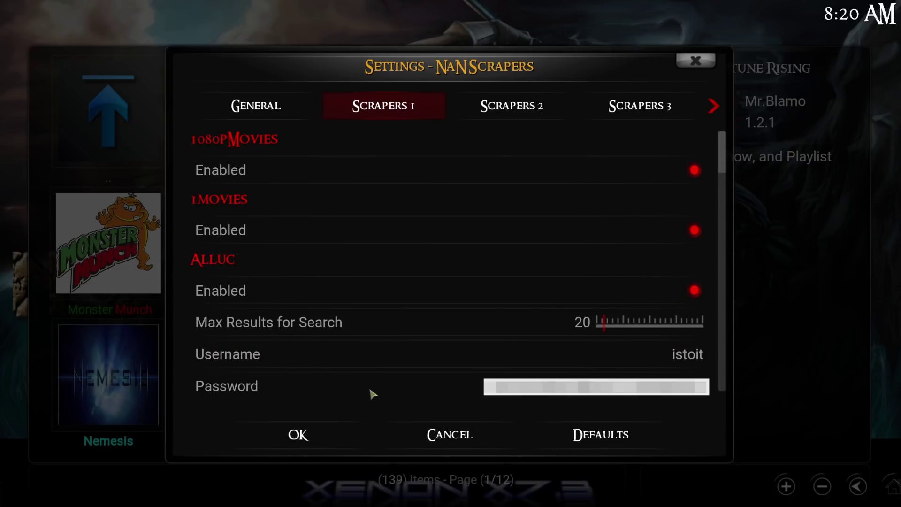
{"action": "left_click", "coordinate": [314, 434]}
{"action": "key", "text": "Up"}
{"action": "key", "text": "Up"}
{"action": "key", "text": "Down"}
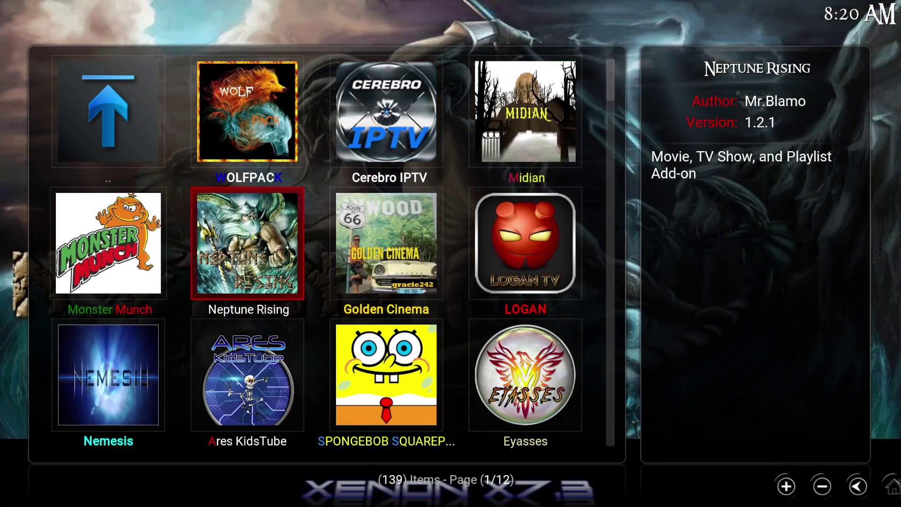
Go into the Neptune Rising add-on's Tools menu
{"action": "key", "text": "c"}
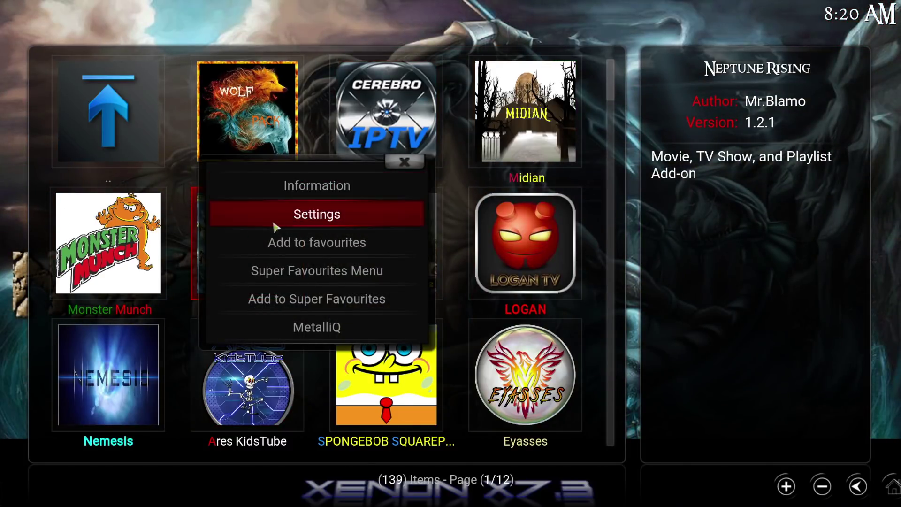
{"action": "left_click", "coordinate": [322, 190]}
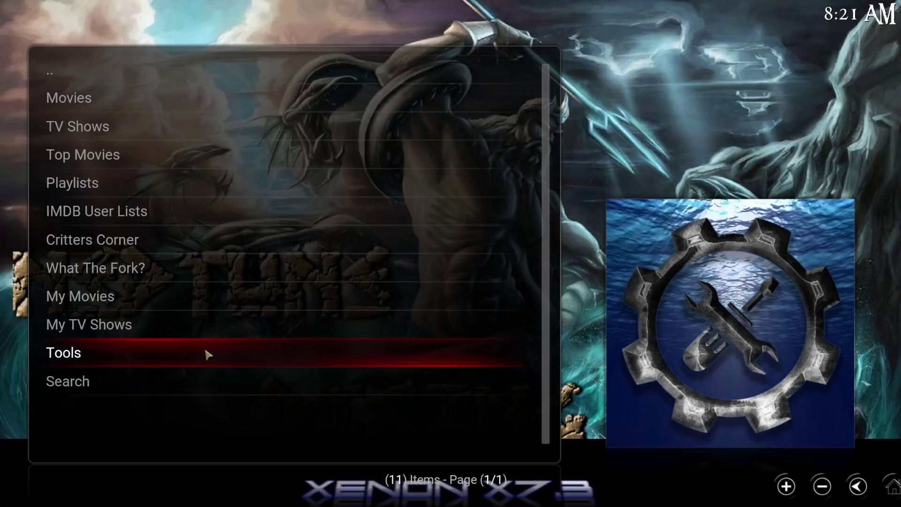
{"action": "left_click", "coordinate": [261, 353]}
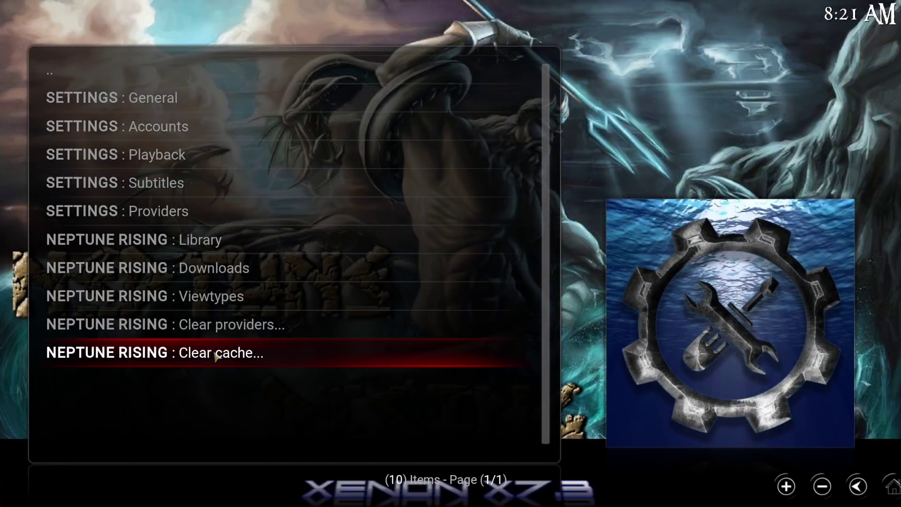
Clear the cache and then the providers, answering Yes to each, and return via '..'
{"action": "left_click", "coordinate": [215, 356]}
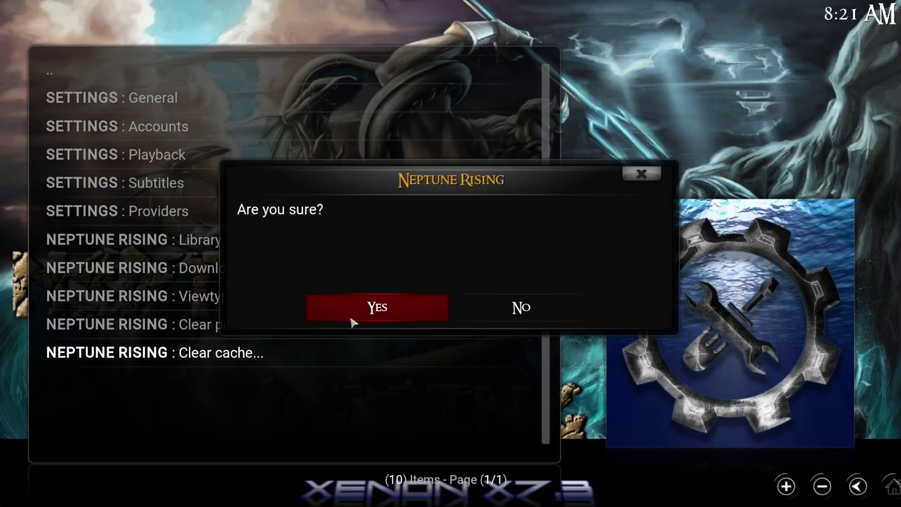
{"action": "left_click", "coordinate": [365, 315]}
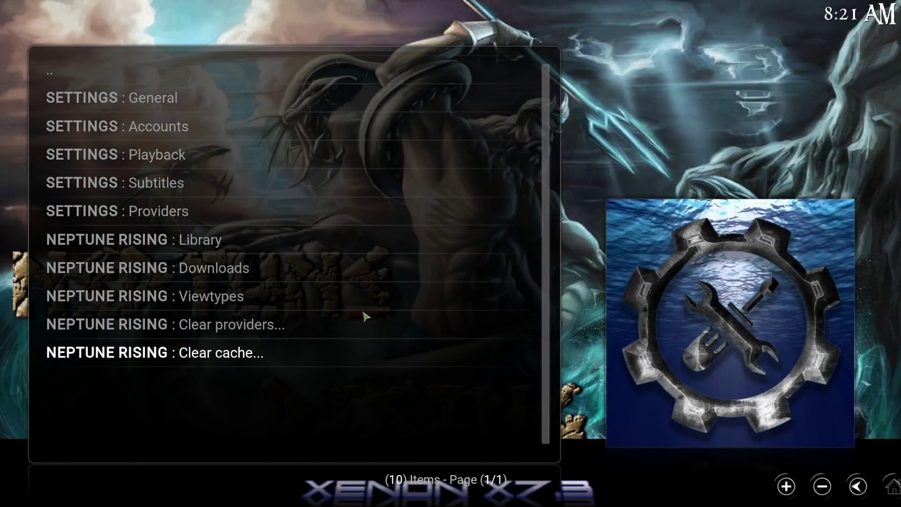
{"action": "left_click", "coordinate": [220, 330]}
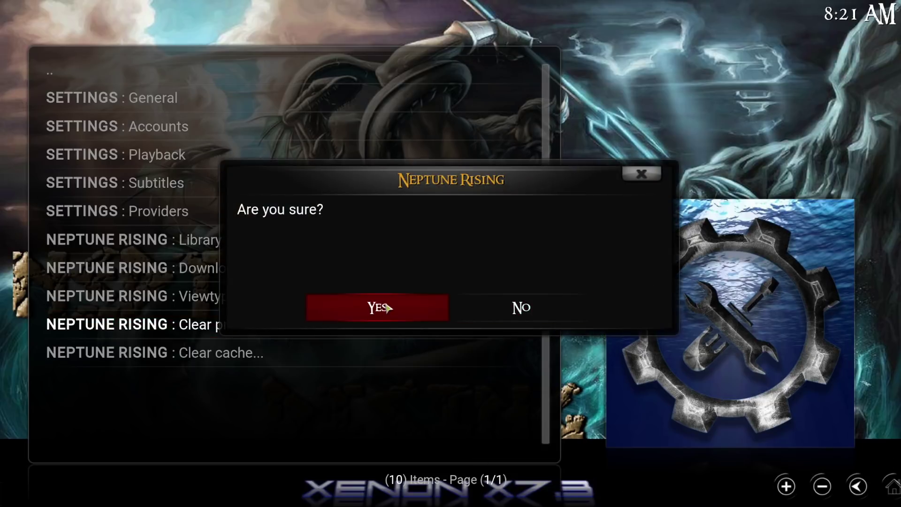
{"action": "left_click", "coordinate": [386, 307]}
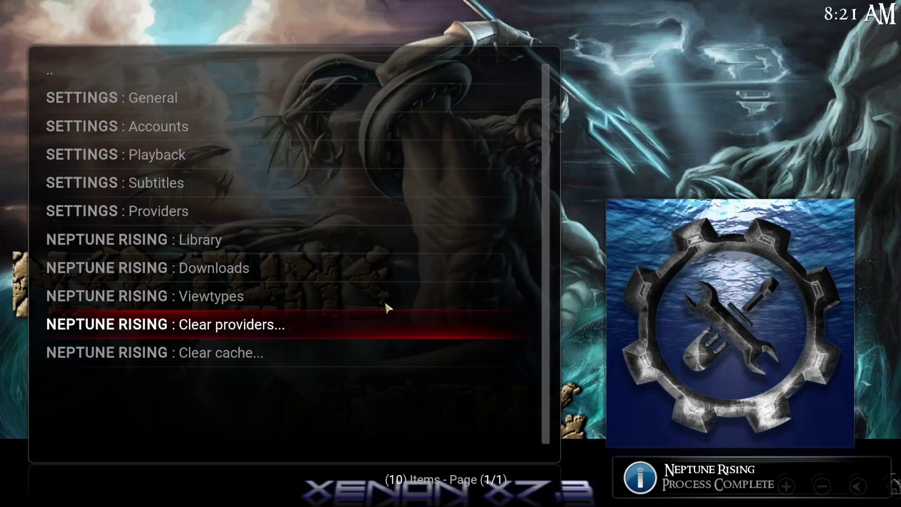
{"action": "left_click", "coordinate": [227, 78]}
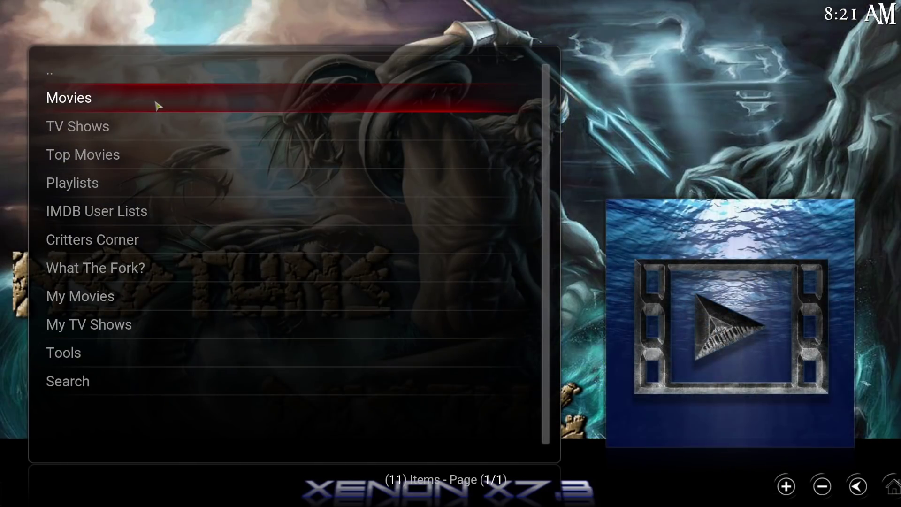
Browse Movies > Year > 2017 and select Dunkirk (2017) to fetch its sources
{"action": "left_click", "coordinate": [157, 105]}
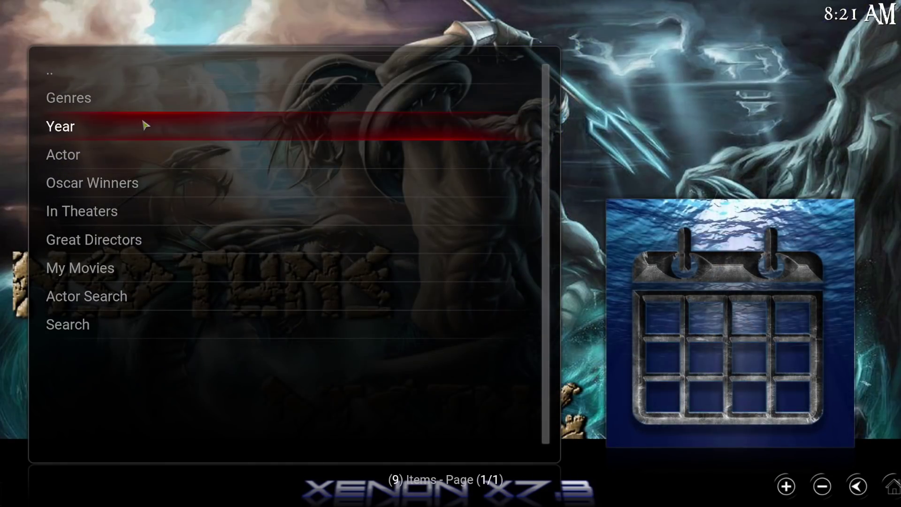
{"action": "left_click", "coordinate": [145, 125]}
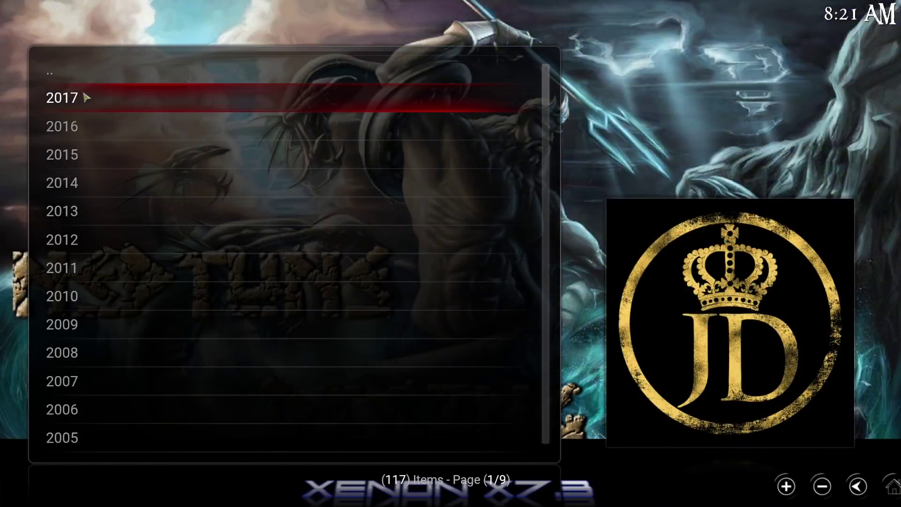
{"action": "left_click", "coordinate": [86, 97]}
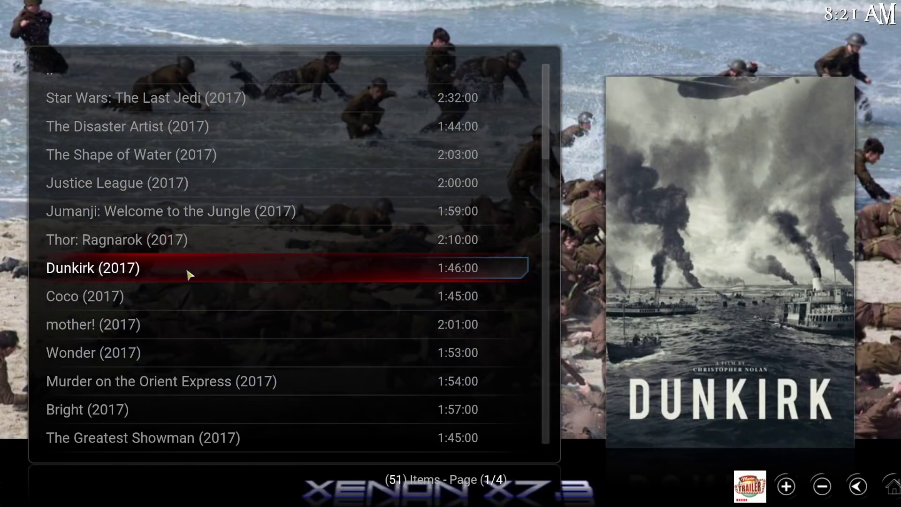
{"action": "left_click", "coordinate": [188, 275]}
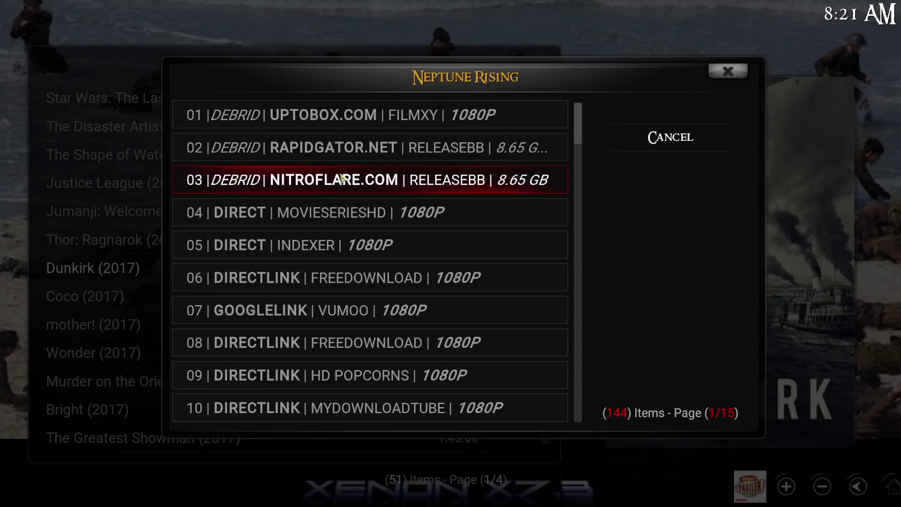
Look through the 144 Dunkirk sources, headed by three Real-Debrid links
{"action": "scroll", "coordinate": [343, 178], "scroll_direction": "down", "scroll_amount": 4}
{"action": "scroll", "coordinate": [343, 179], "scroll_direction": "down", "scroll_amount": 4}
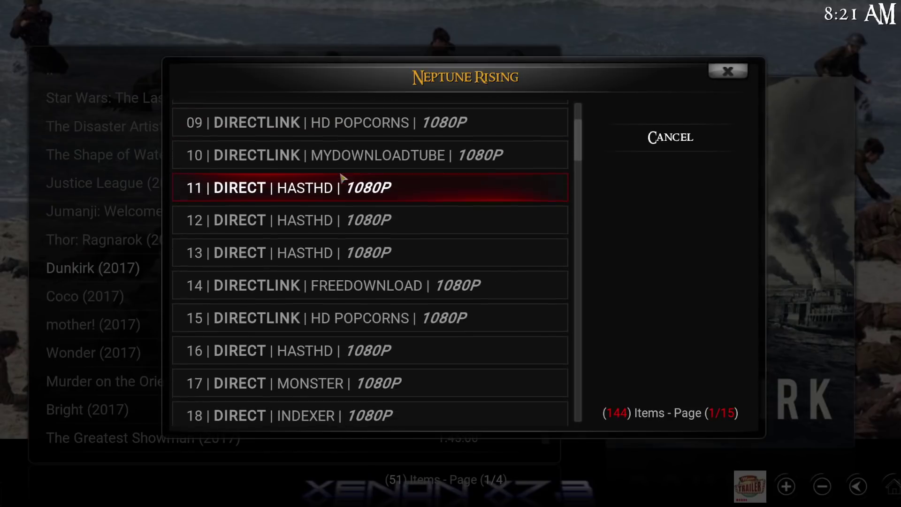
{"action": "scroll", "coordinate": [343, 178], "scroll_direction": "down", "scroll_amount": 6}
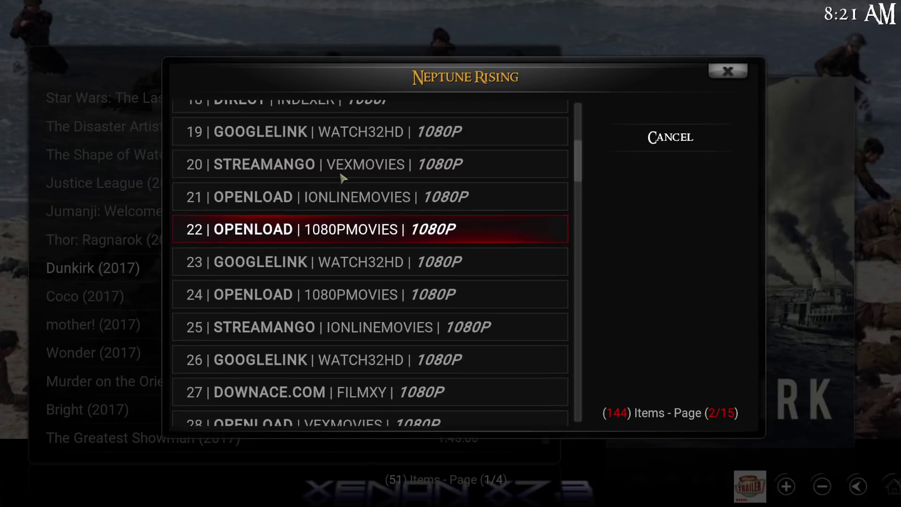
{"action": "scroll", "coordinate": [343, 179], "scroll_direction": "down", "scroll_amount": 6}
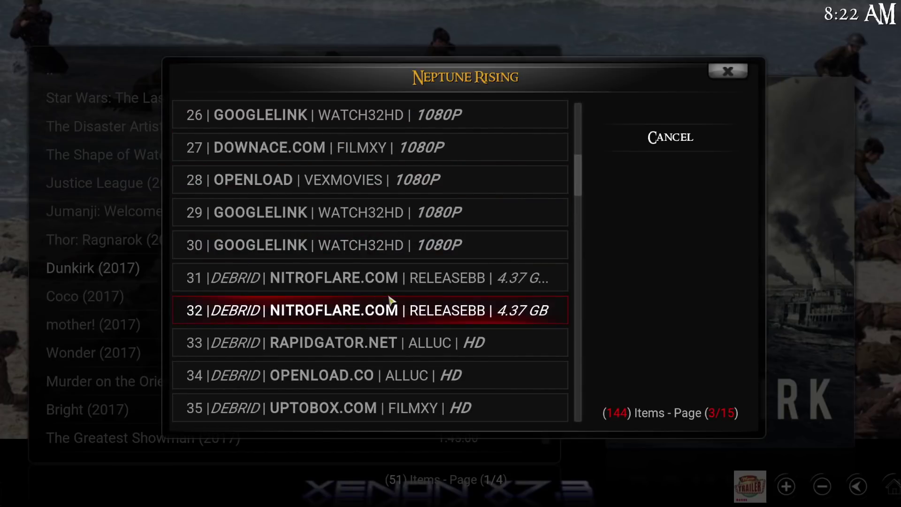
{"action": "scroll", "coordinate": [390, 302], "scroll_direction": "down", "scroll_amount": 4}
{"action": "scroll", "coordinate": [391, 300], "scroll_direction": "down", "scroll_amount": 3}
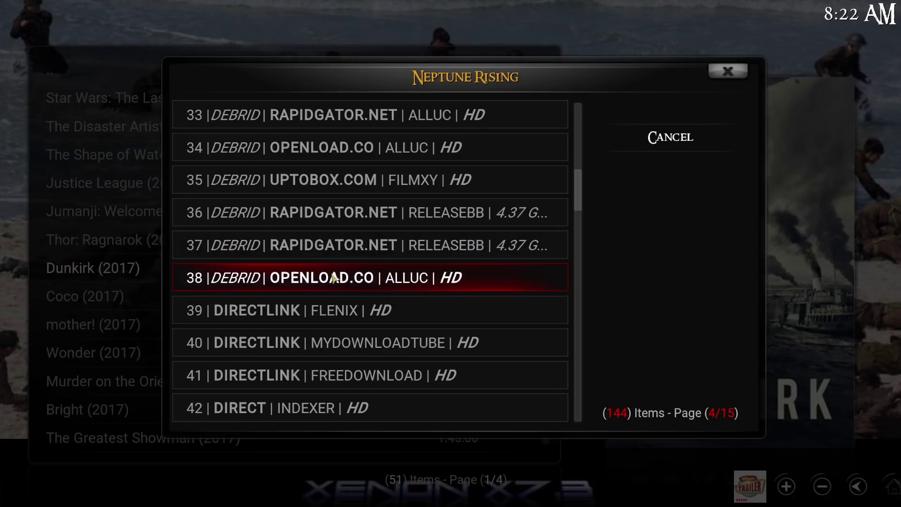
{"action": "scroll", "coordinate": [356, 282], "scroll_direction": "down", "scroll_amount": 6}
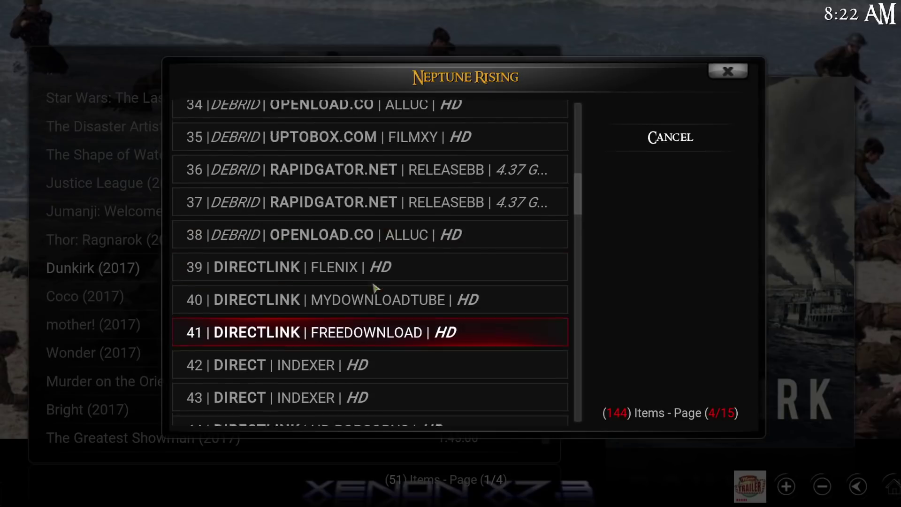
{"action": "scroll", "coordinate": [376, 287], "scroll_direction": "up", "scroll_amount": 18}
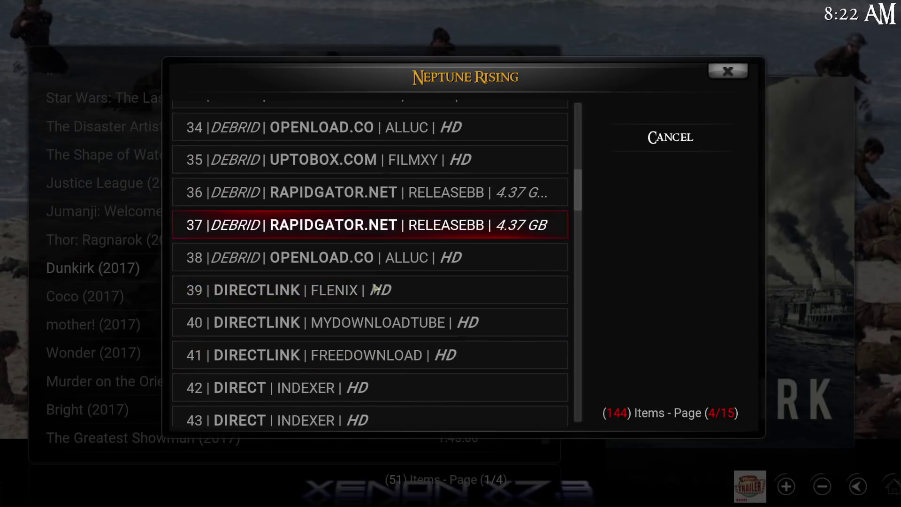
{"action": "scroll", "coordinate": [376, 288], "scroll_direction": "up", "scroll_amount": 12}
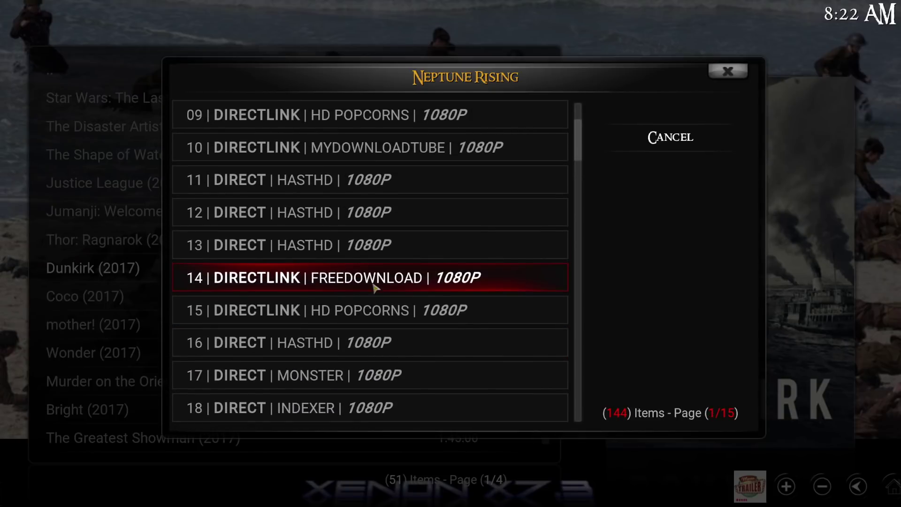
{"action": "scroll", "coordinate": [375, 287], "scroll_direction": "up", "scroll_amount": 8}
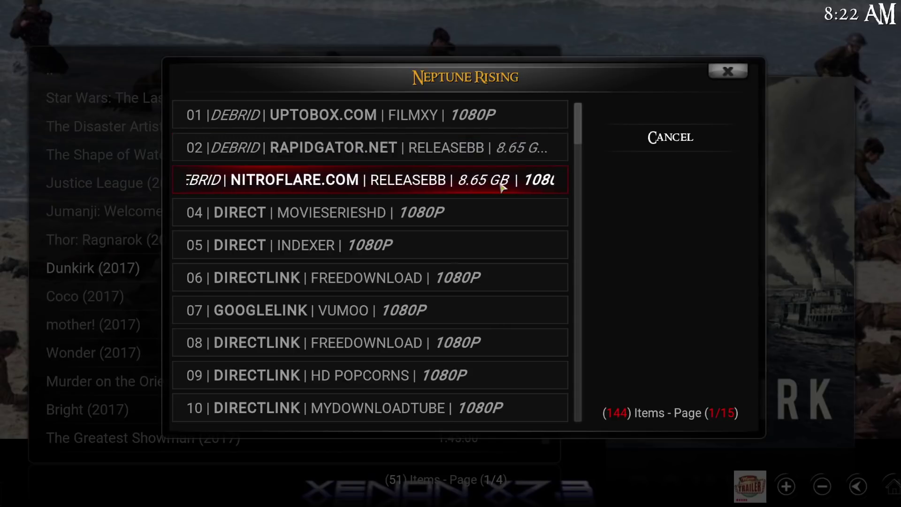
{"action": "scroll", "coordinate": [441, 225], "scroll_direction": "down", "scroll_amount": 9}
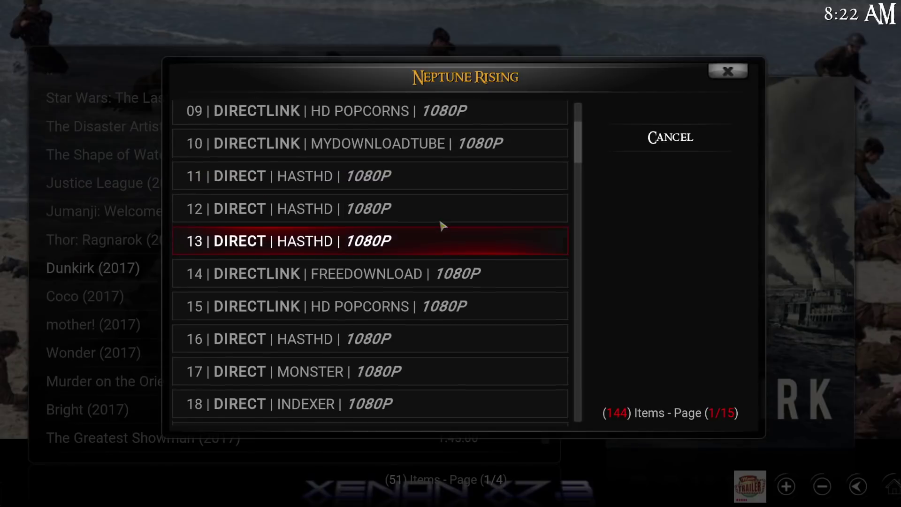
{"action": "scroll", "coordinate": [441, 225], "scroll_direction": "up", "scroll_amount": 12}
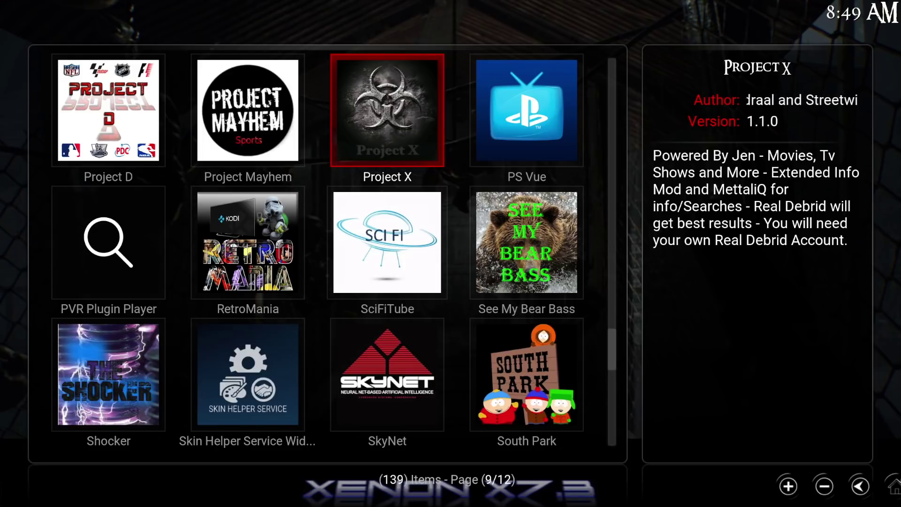
Page up the 139-add-on video grid to page 3/12 with Covenant and Death Streams
{"action": "key", "text": "Up"}
{"action": "key", "text": "Left"}
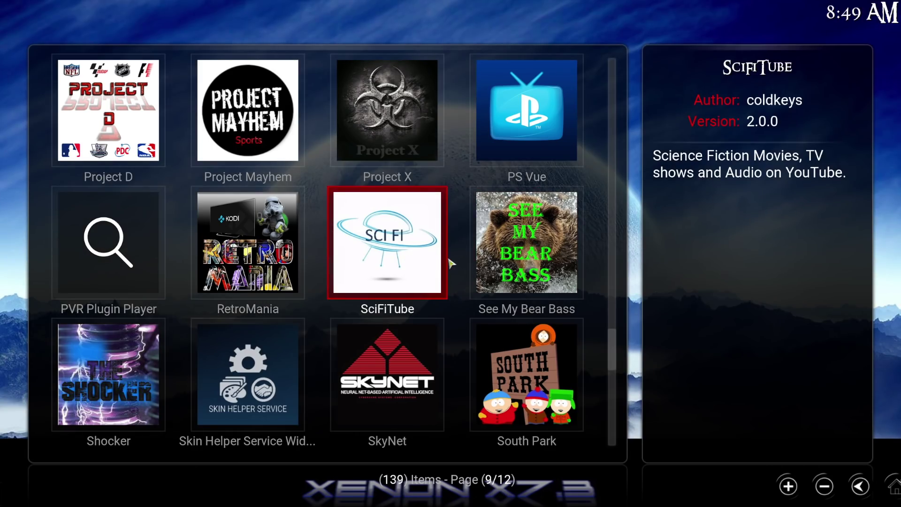
{"action": "scroll", "coordinate": [450, 263], "scroll_direction": "up", "scroll_amount": 1}
{"action": "scroll", "coordinate": [449, 264], "scroll_direction": "up", "scroll_amount": 12}
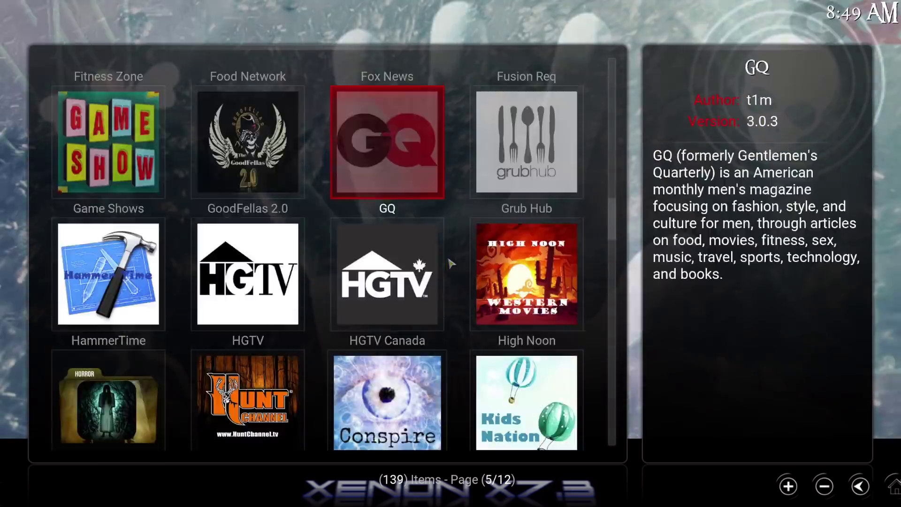
{"action": "scroll", "coordinate": [450, 264], "scroll_direction": "up", "scroll_amount": 4}
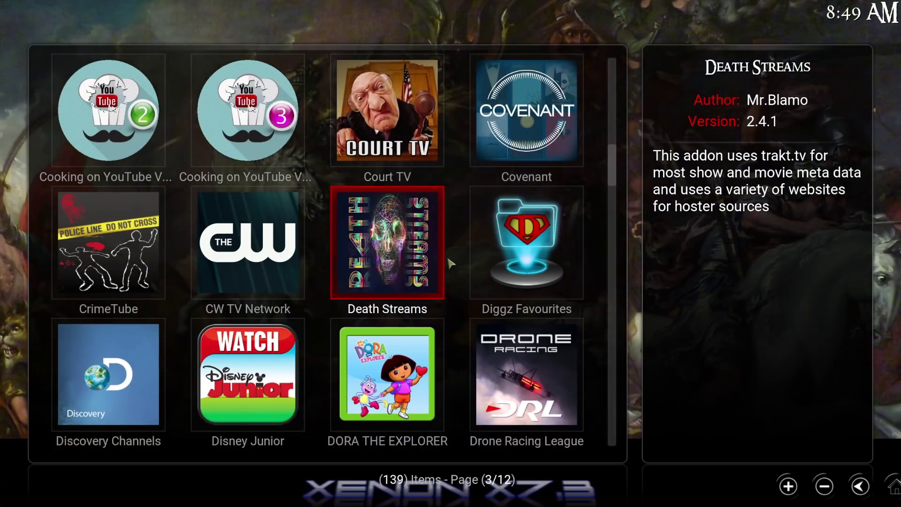